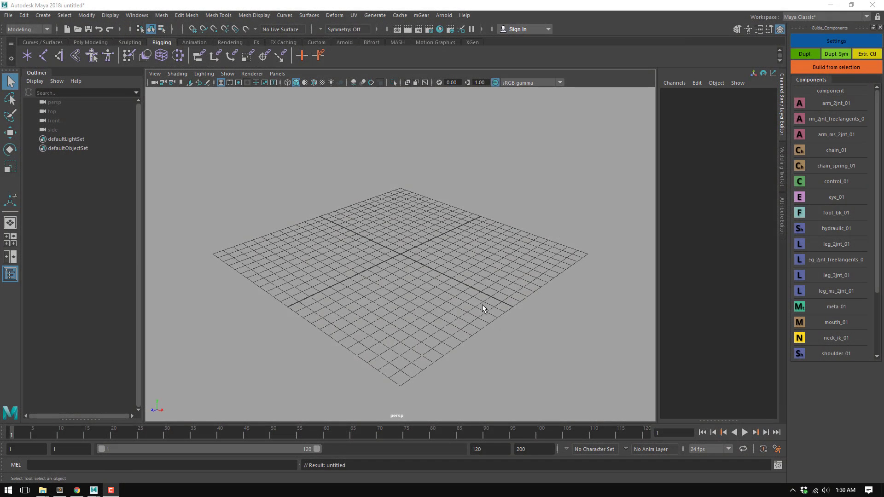
double_click(802, 215)
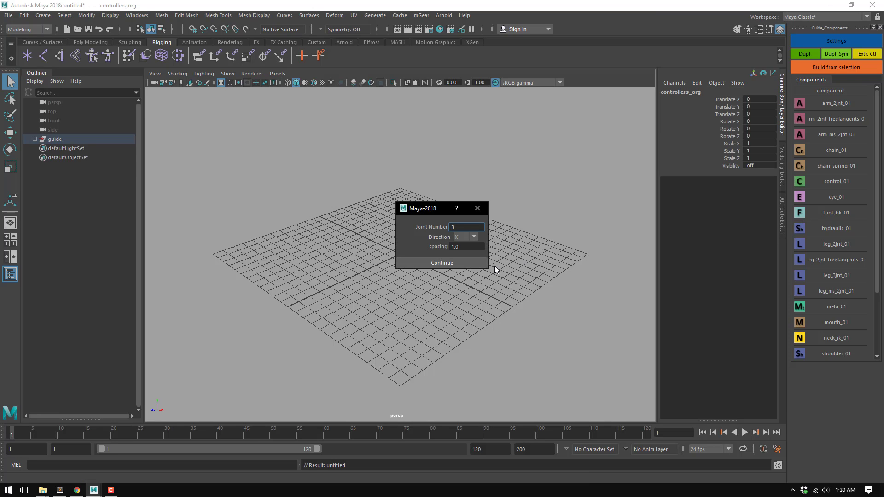
click(449, 263)
drag(433, 174, 511, 119)
alt+drag(375, 335, 460, 240)
click(585, 120)
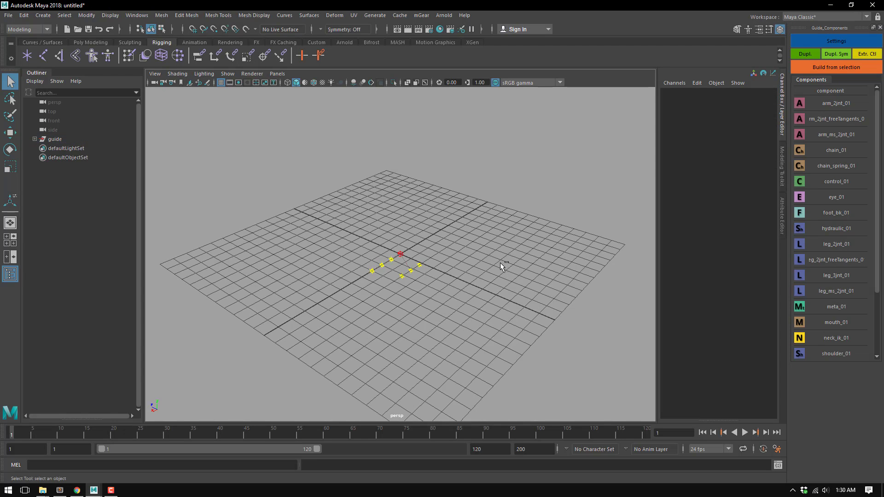
key(ctrl+n)
click(449, 248)
Add a foot_bk_01 guide component with 3 joints, direction Z and spacing 1.0
alt+drag(645, 188, 746, 190)
double_click(798, 212)
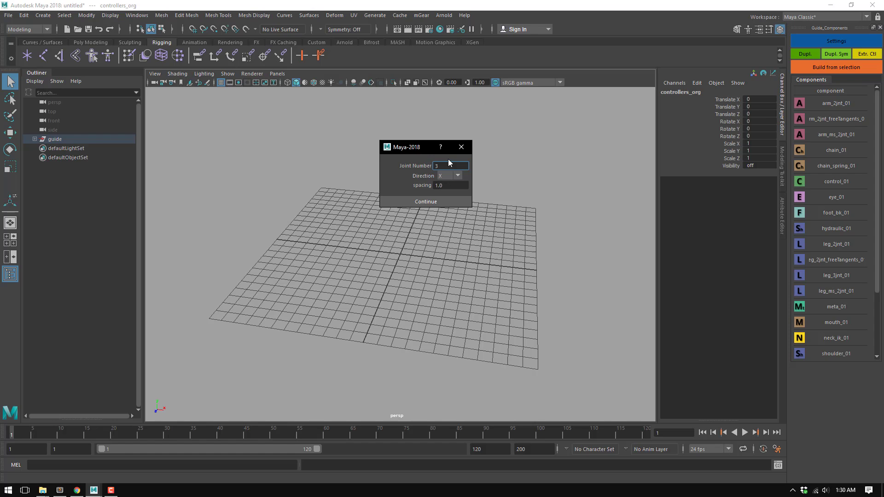
drag(408, 148, 473, 109)
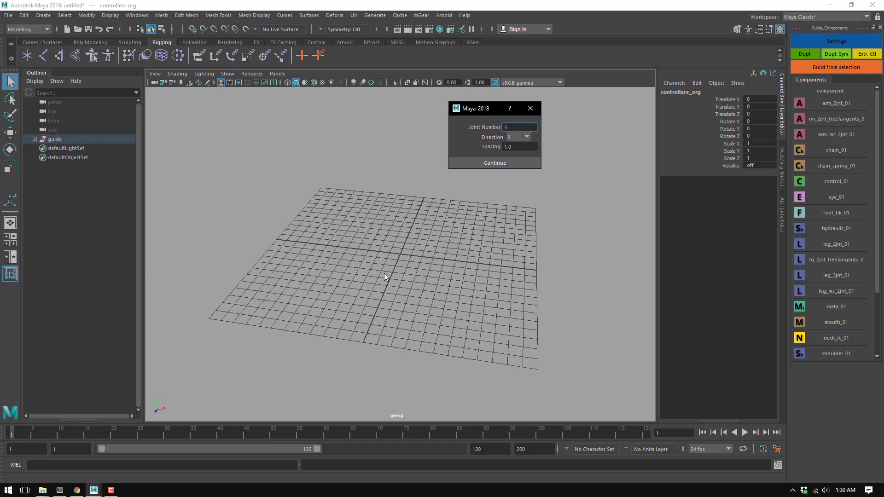
click(517, 137)
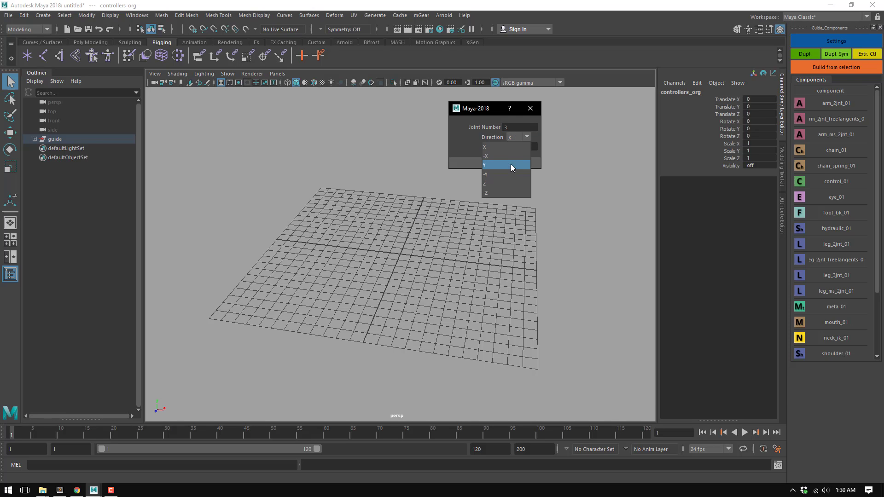
click(506, 184)
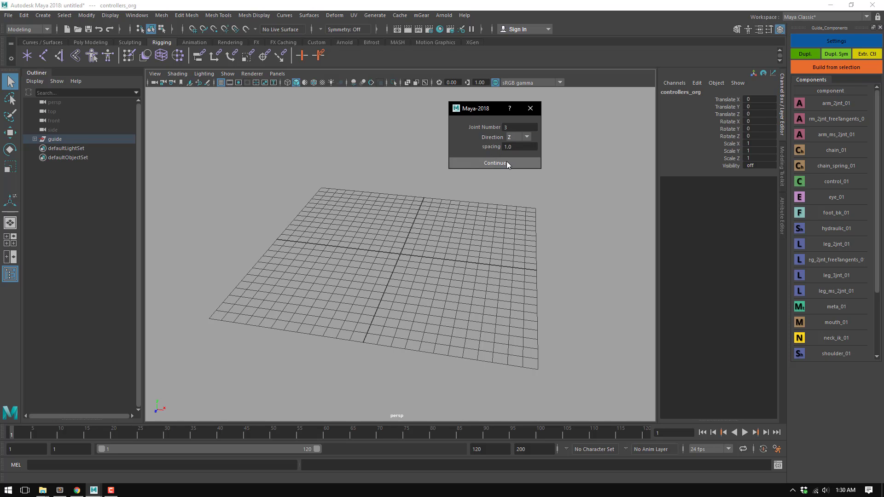
click(507, 163)
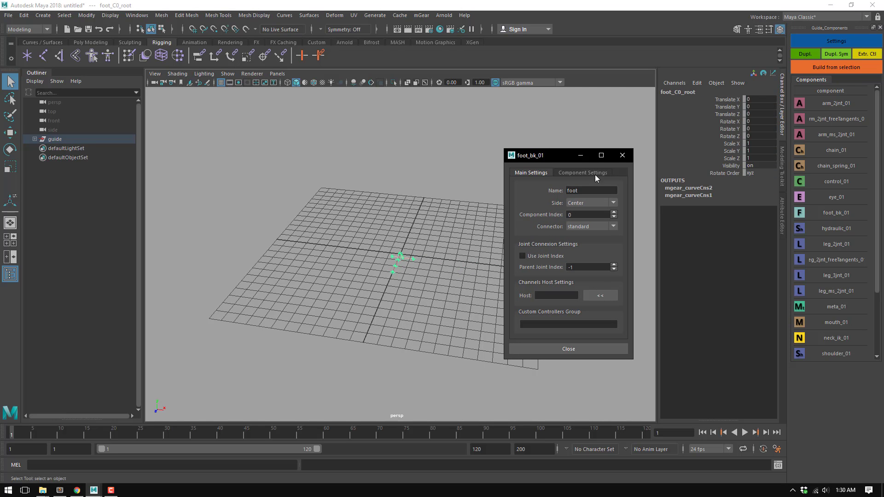
Review the foot component's own settings and close the settings window
drag(540, 158, 473, 135)
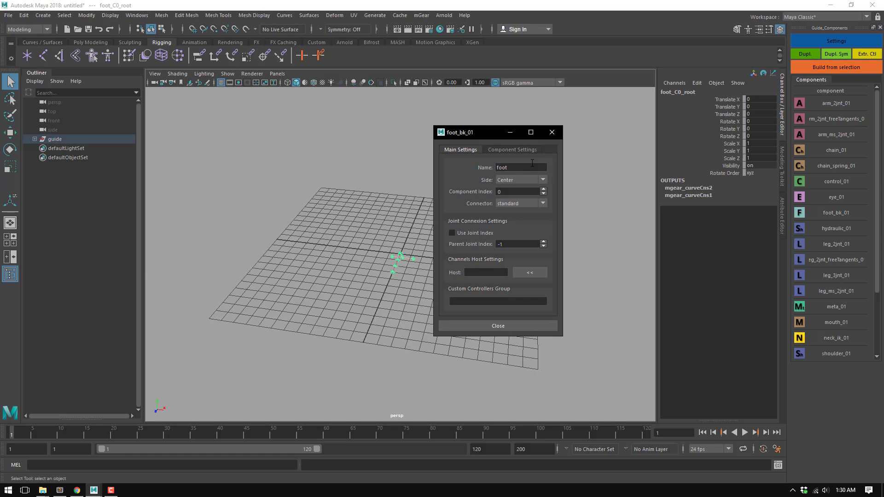
click(503, 152)
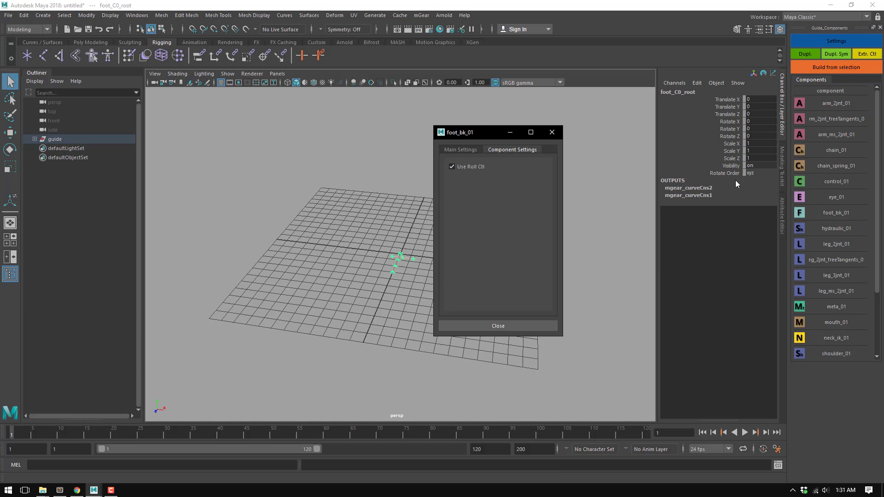
click(532, 330)
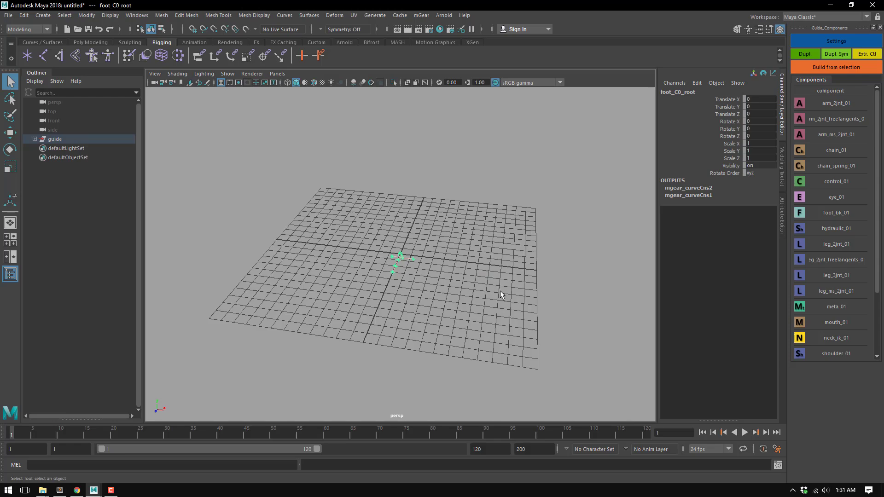
Raise the foot guide's root so that the whole guide sits higher above the grid
alt+drag(466, 286, 405, 281)
alt+right_drag(405, 281, 445, 280)
alt+drag(445, 280, 409, 229)
key(w)
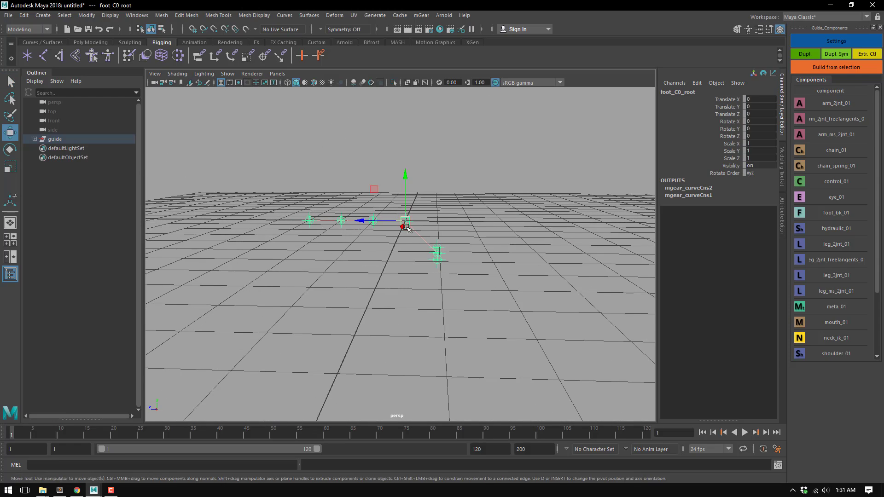
click(384, 200)
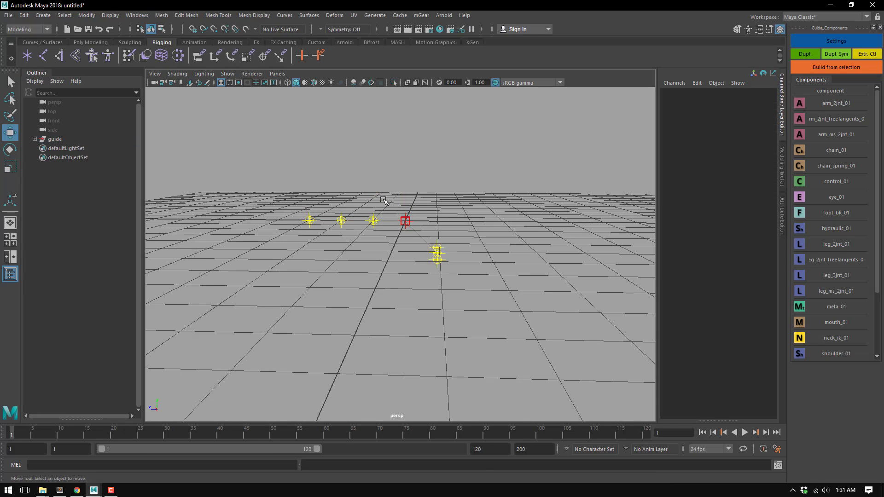
click(410, 219)
drag(376, 191, 371, 157)
Move the foot guide's outer and inner pivots together forward along Z to about 1.188, toward the ball of the foot
alt+drag(532, 209, 358, 208)
click(440, 214)
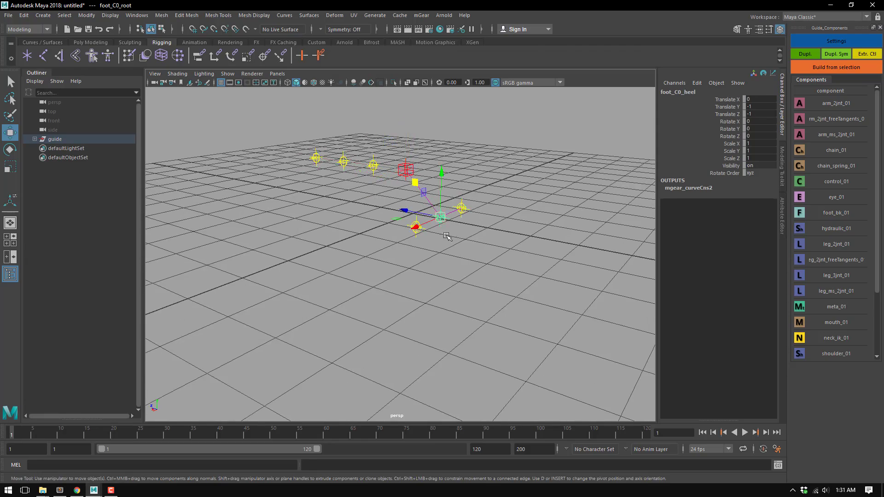
alt+drag(378, 249, 438, 255)
click(438, 254)
click(434, 240)
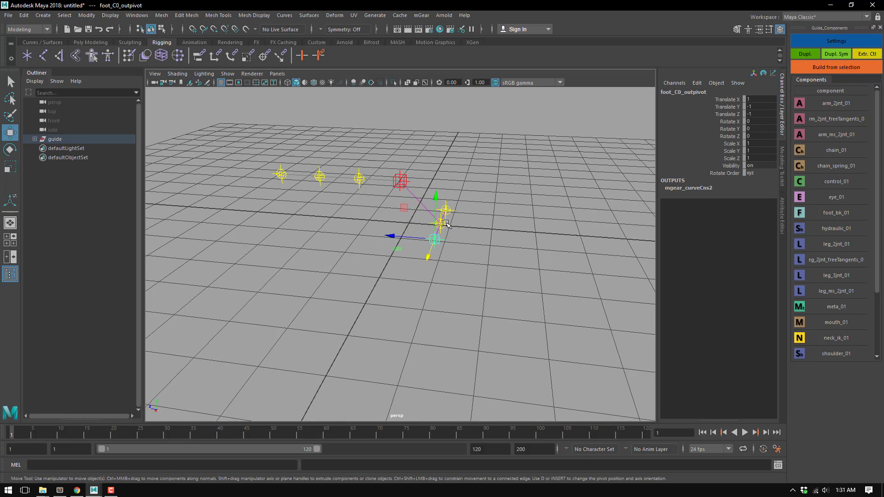
shift+click(446, 210)
alt+drag(400, 217, 240, 194)
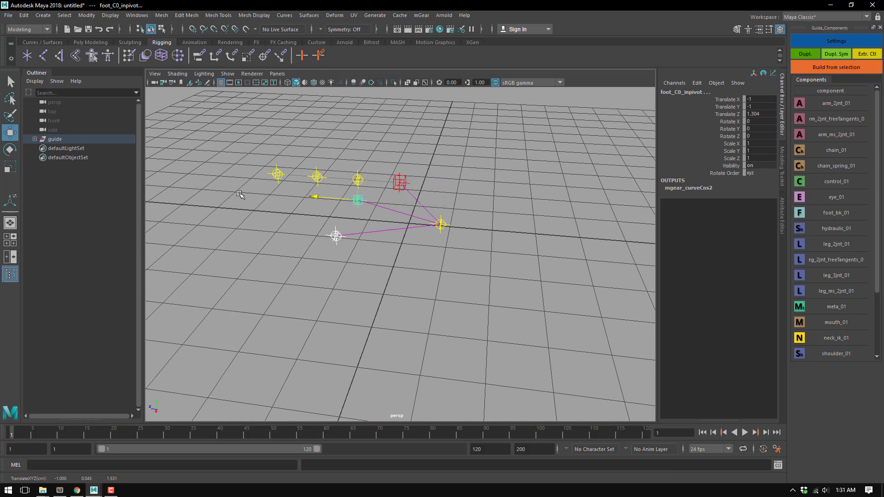
middle_drag(413, 245, 339, 245)
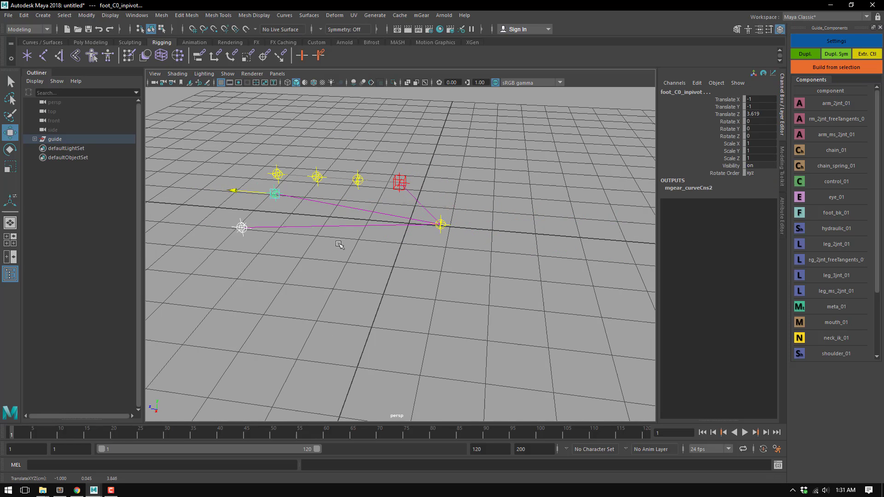
alt+drag(323, 277, 369, 235)
Narrow the foot guide by moving the outer pivot inward to about X 0.594 and the inner pivot toward the centre
key(q)
click(338, 236)
key(w)
key(q)
click(434, 236)
key(w)
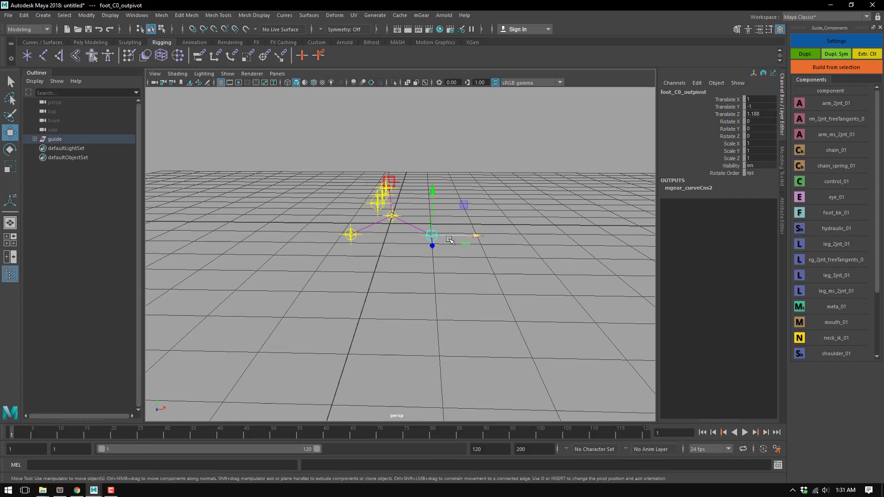
key(q)
click(351, 236)
key(w)
mouse_move(370, 236)
mouse_down()
mouse_move(391, 288)
mouse_move(338, 222)
mouse_move(385, 229)
mouse_up()
Place the first foot locator just in front of the root and lower the second one to toe height
key(q)
click(409, 226)
alt+drag(463, 288, 438, 256)
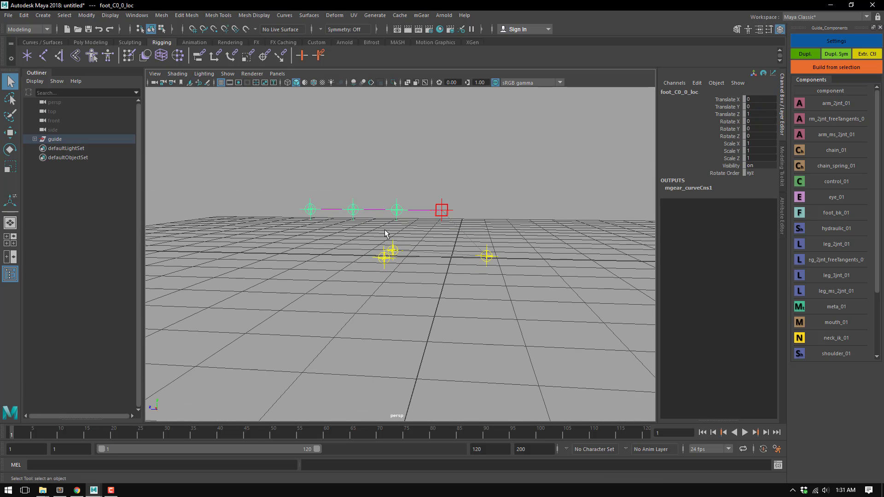
alt+drag(362, 235, 373, 235)
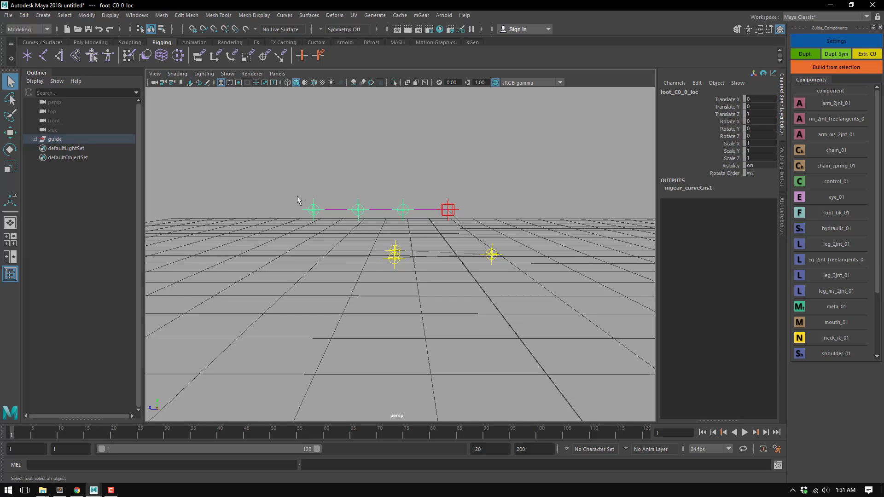
drag(297, 196, 410, 213)
key(w)
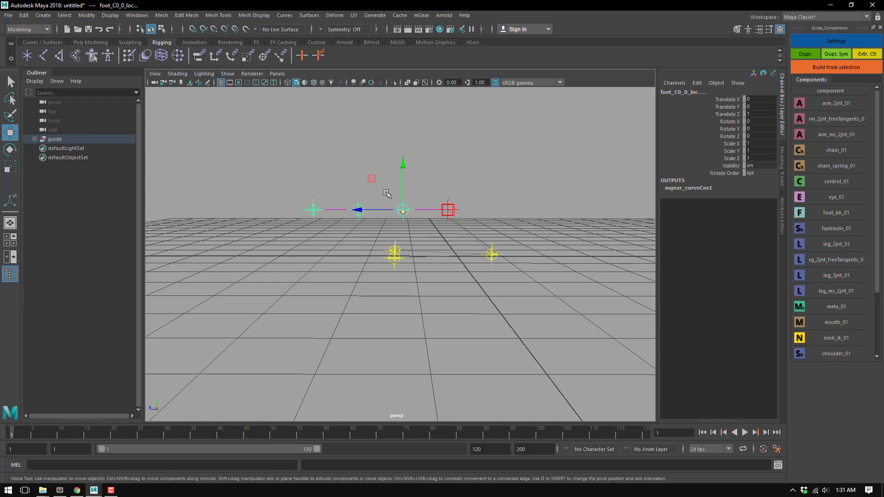
click(408, 228)
click(400, 209)
drag(373, 179, 337, 221)
click(390, 213)
alt+drag(303, 261, 385, 279)
key(Down)
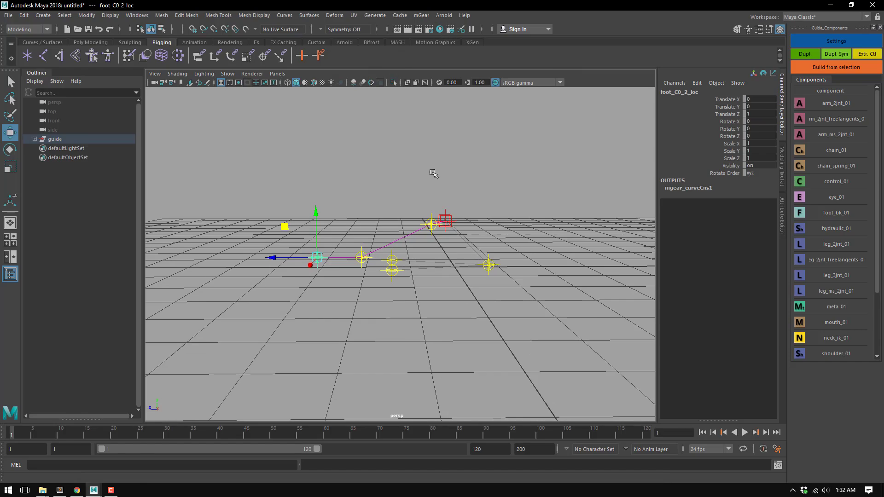
Put the toe tip locator, foot_C0_2_loc, on the ground plane by entering an absolute Y position
alt+drag(433, 170, 428, 245)
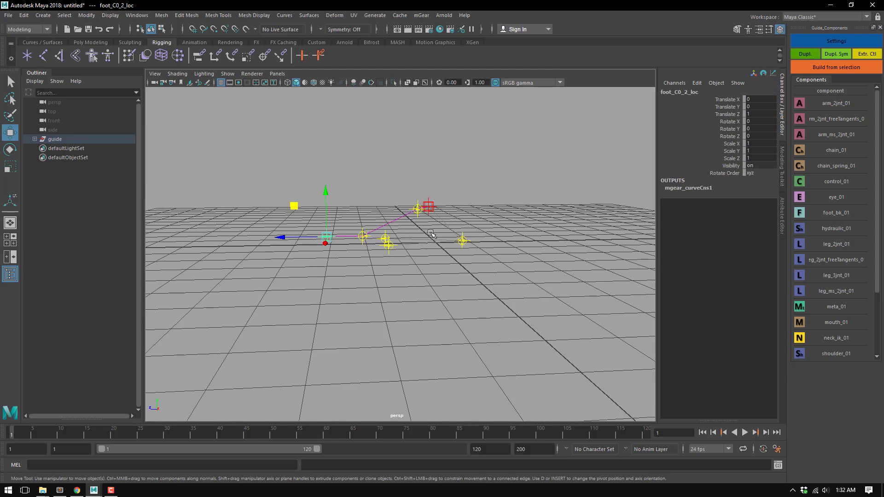
scroll(430, 233, up, 2)
alt+drag(374, 215, 367, 256)
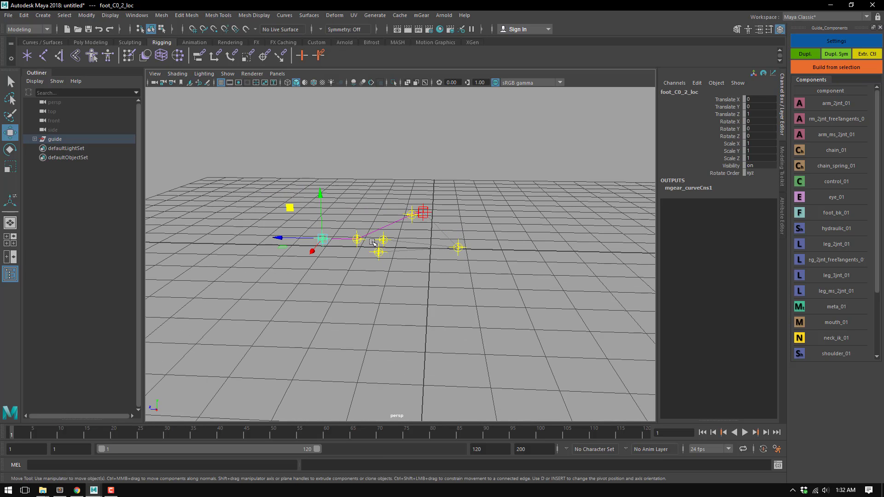
alt+drag(367, 209, 387, 129)
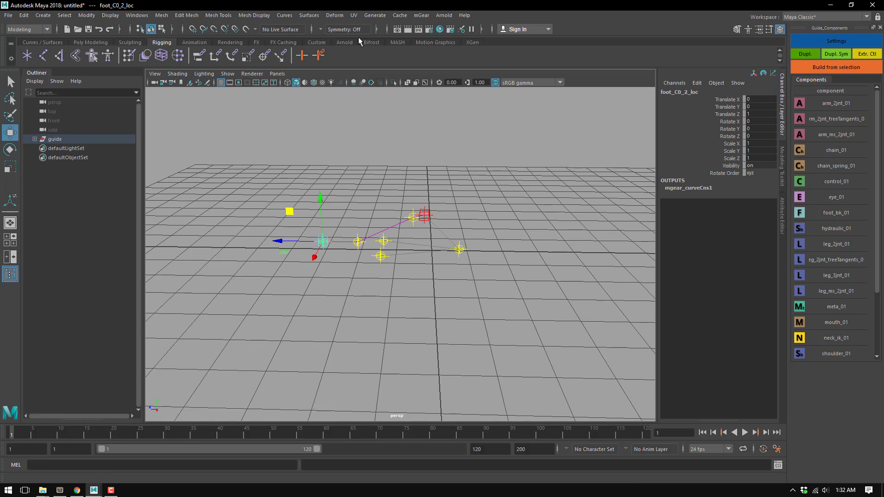
click(483, 30)
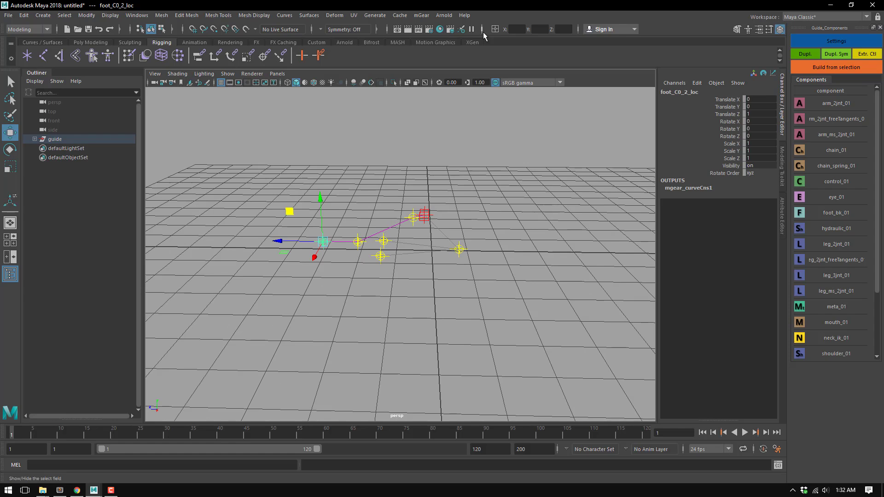
click(534, 29)
key(Return)
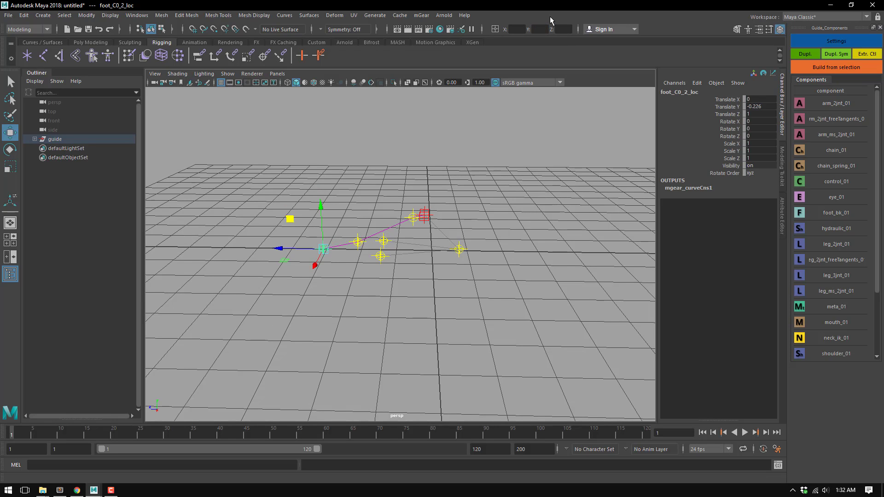
Place the inner pivot, heel and outer pivot together at ground level with an absolute Y position
click(386, 240)
click(460, 249)
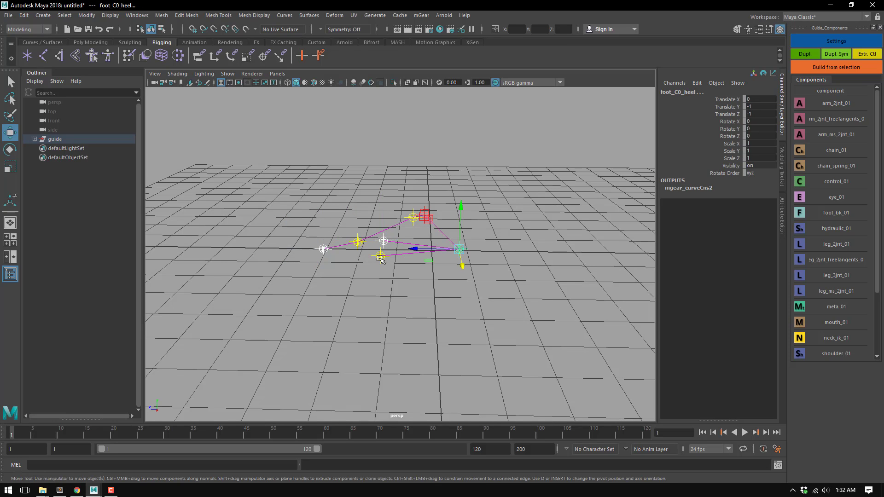
click(381, 256)
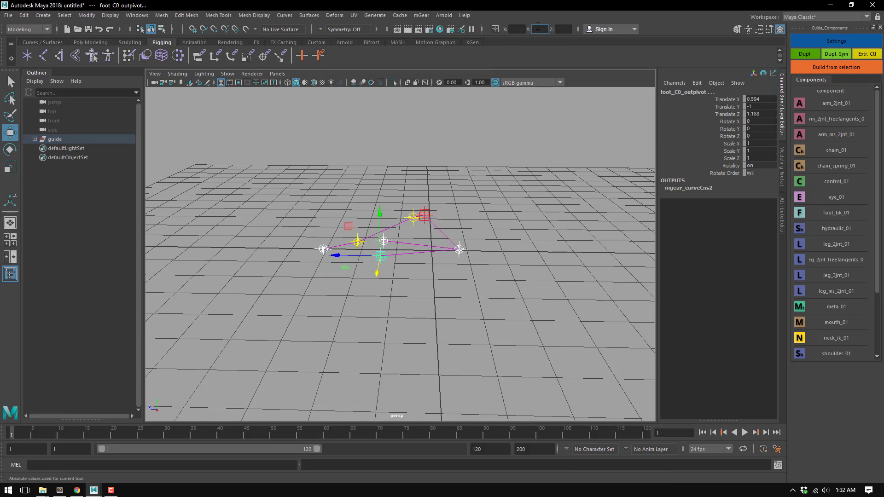
click(517, 226)
Build the rig from the selected guide
alt+drag(295, 298, 383, 258)
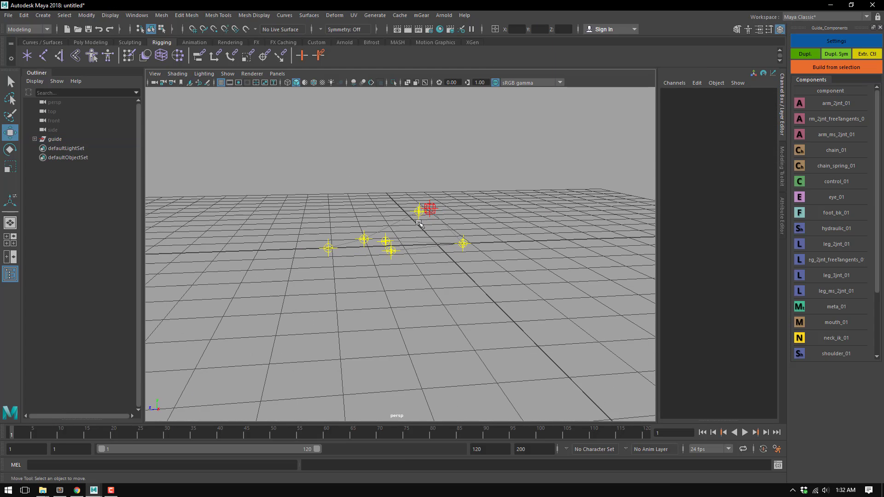
click(70, 140)
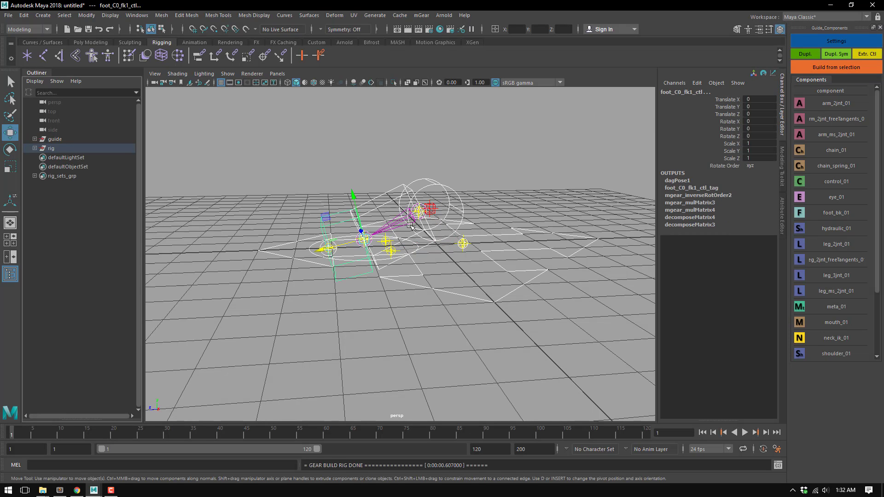
alt+drag(460, 248, 452, 240)
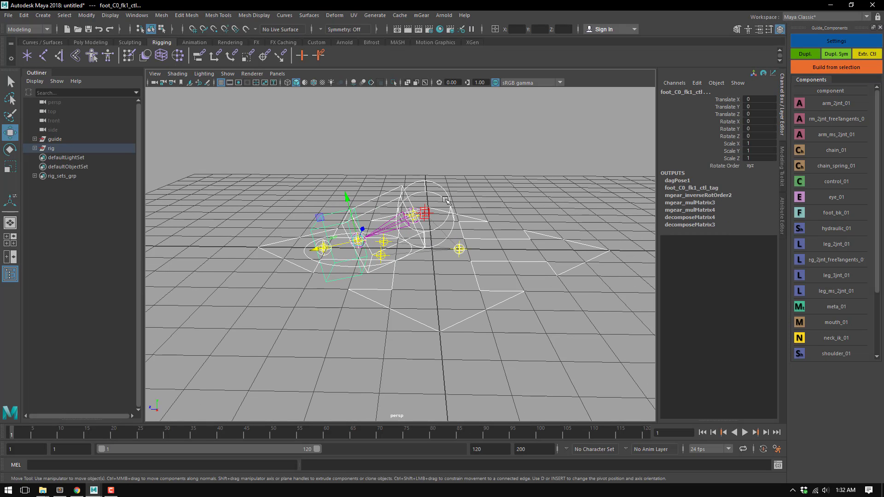
Test the foot roll control by rotating it on X and Z, then reset both rotations to 0
click(450, 207)
key(e)
drag(433, 171, 423, 208)
alt+drag(338, 273, 363, 270)
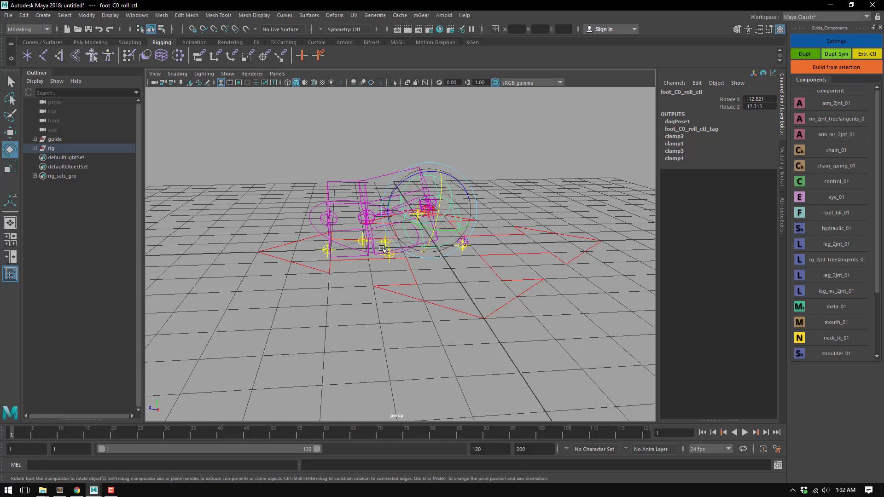
click(756, 100)
click(758, 107)
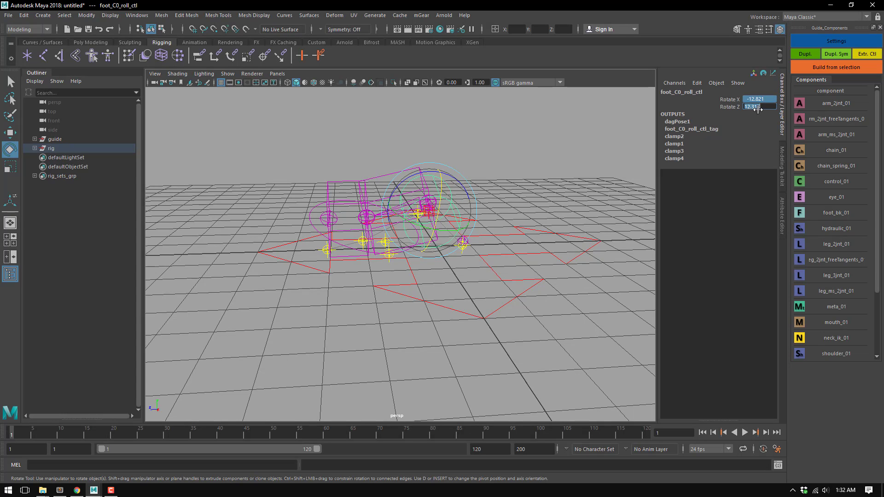
key(Return)
Try rotating the foot's tip control at the toes and undo the test rotations
alt+drag(396, 299, 341, 284)
key(q)
click(326, 277)
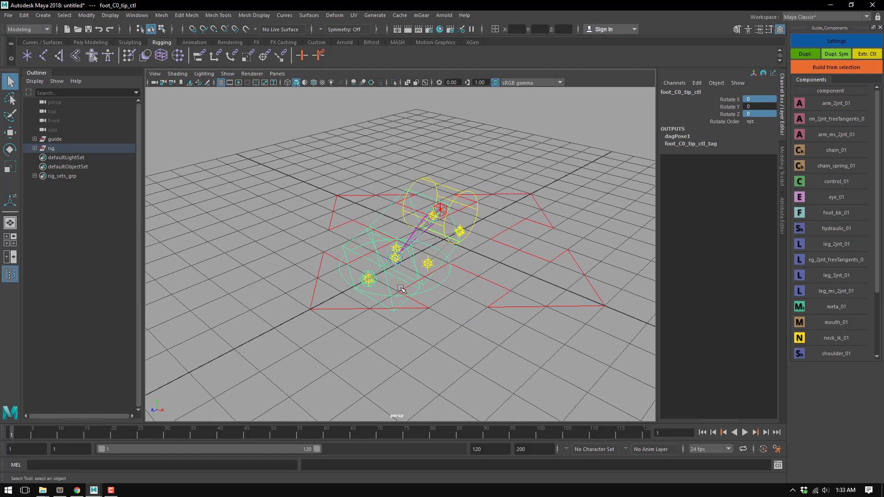
key(e)
drag(429, 276, 395, 233)
key(ctrl+z)
key(q)
key(e)
key(ctrl+z)
Try out the rotation of further foot controls, undo the test pose and clear the selection
key(q)
click(381, 289)
key(e)
click(381, 283)
key(ctrl+z)
key(q)
click(362, 168)
key(e)
click(460, 277)
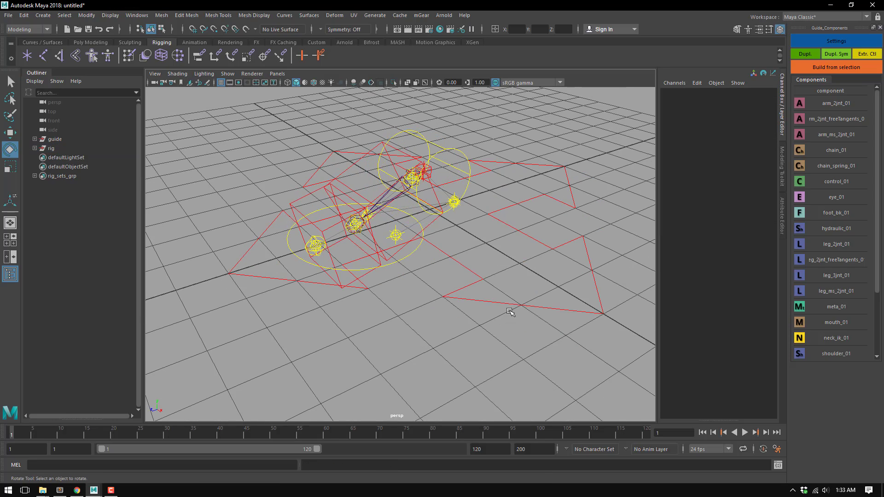
Select the global control and examine the foot's Angle 0 and Angle 1 attributes
click(493, 290)
alt+drag(391, 306, 420, 306)
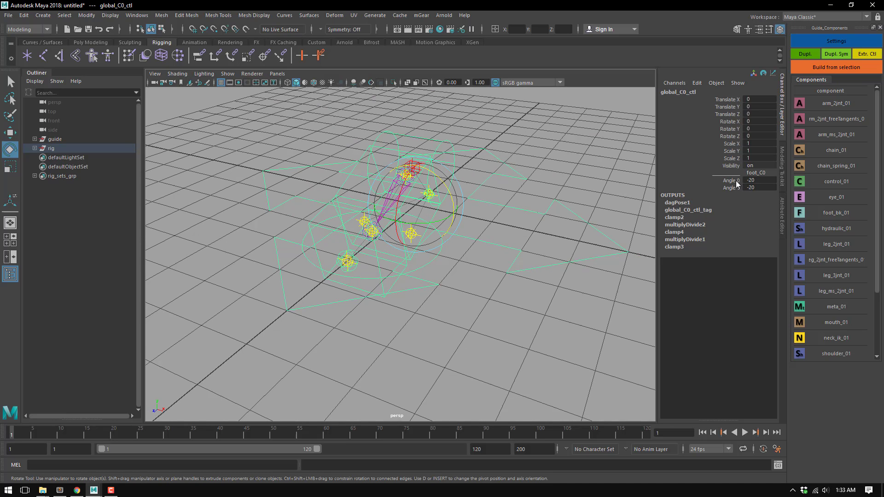
alt+drag(467, 235, 450, 152)
Test the foot roll control by rotating it to about -65 on Z and inspect the bent foot from several angles
click(449, 152)
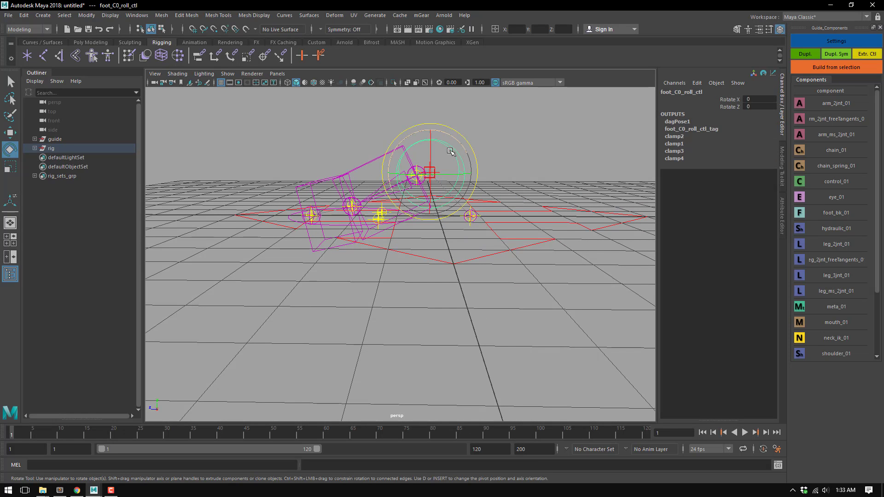
drag(447, 137, 416, 130)
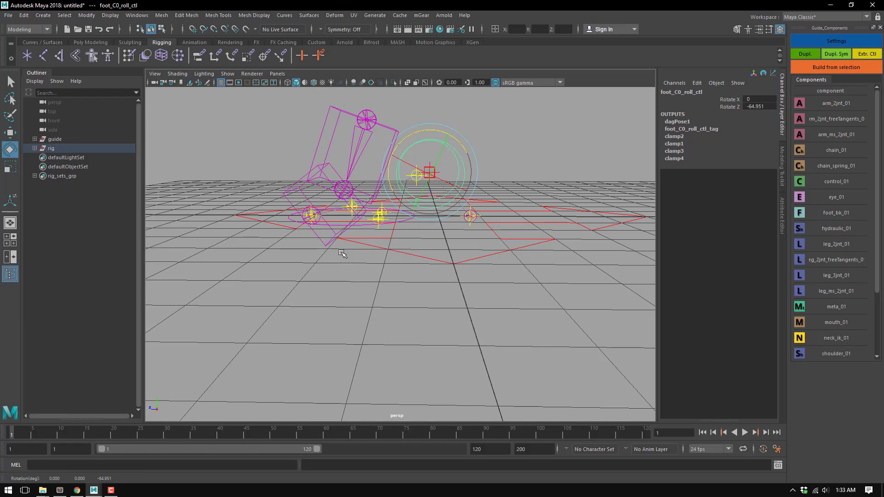
alt+drag(332, 258, 377, 264)
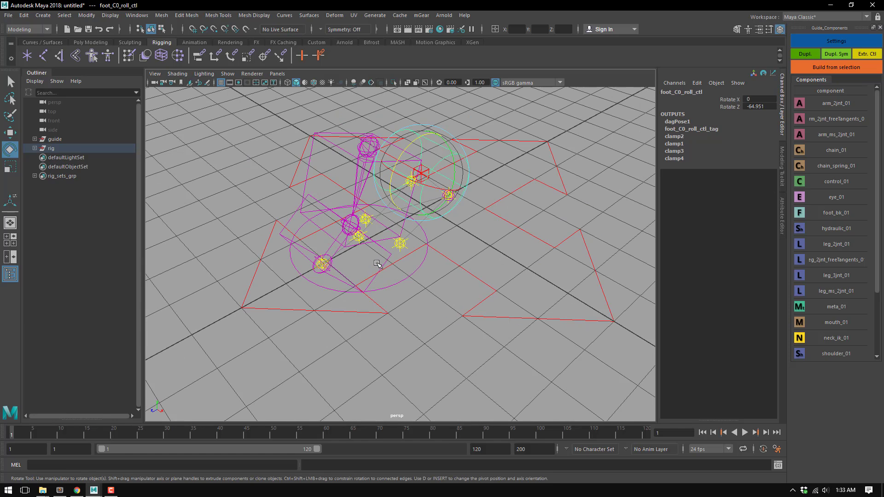
alt+drag(471, 272, 491, 306)
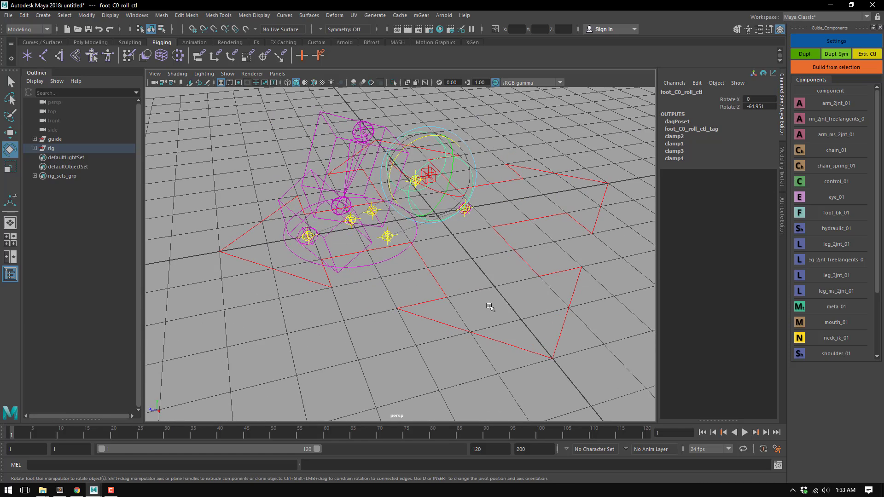
Delete the built foot rig from the scene and keep its guide
click(449, 292)
scroll(430, 312, down, 4)
alt+drag(429, 311, 421, 252)
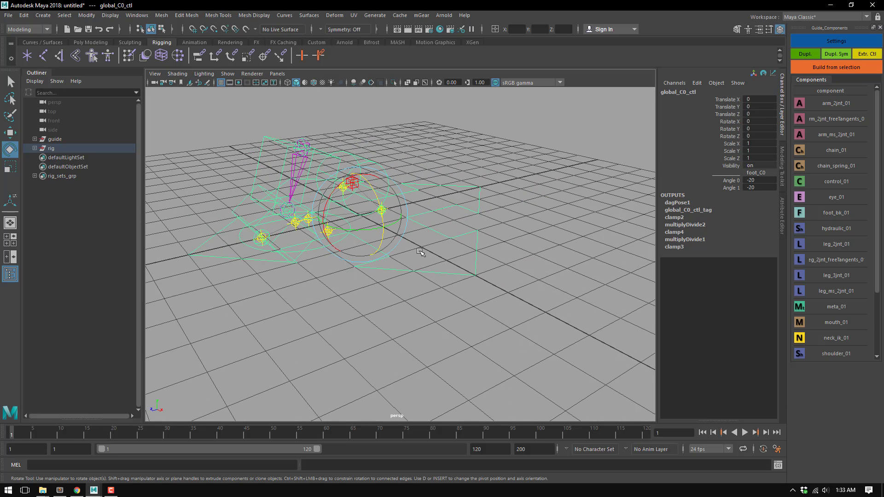
click(68, 148)
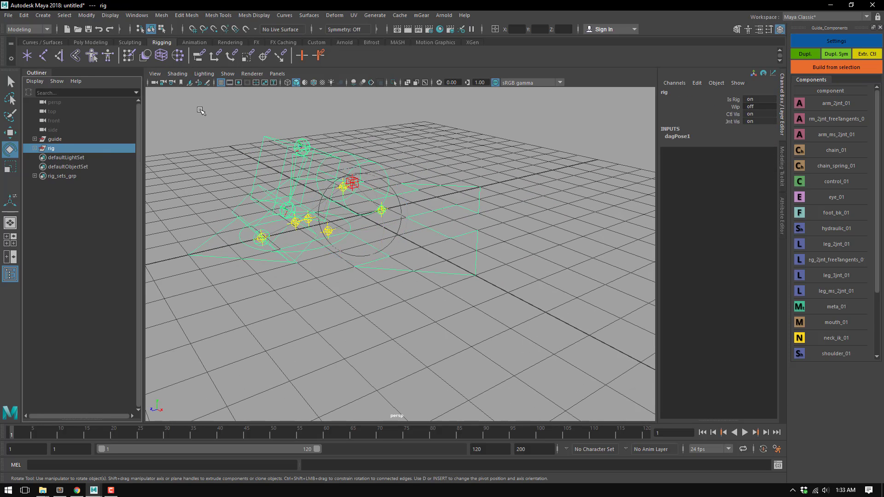
key(Delete)
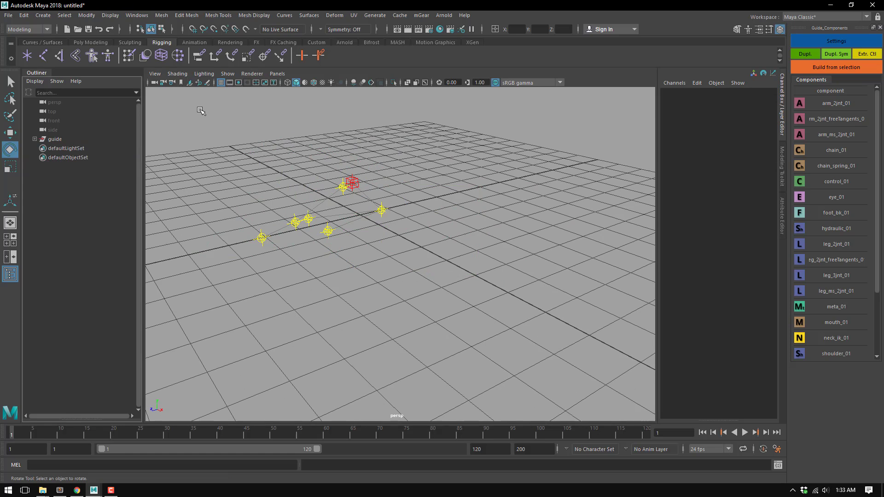
Open the settings of the foot guide's root, examine the available Connector types and close the settings without changes
click(55, 139)
click(427, 195)
click(354, 184)
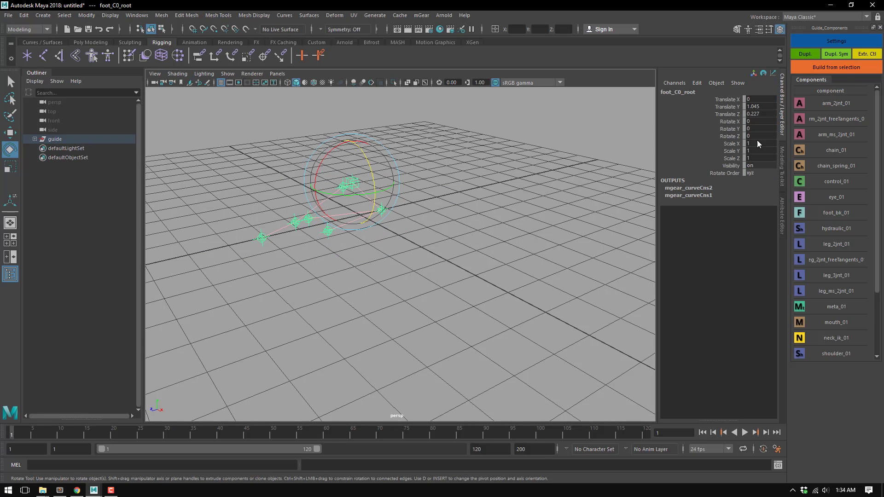
click(837, 41)
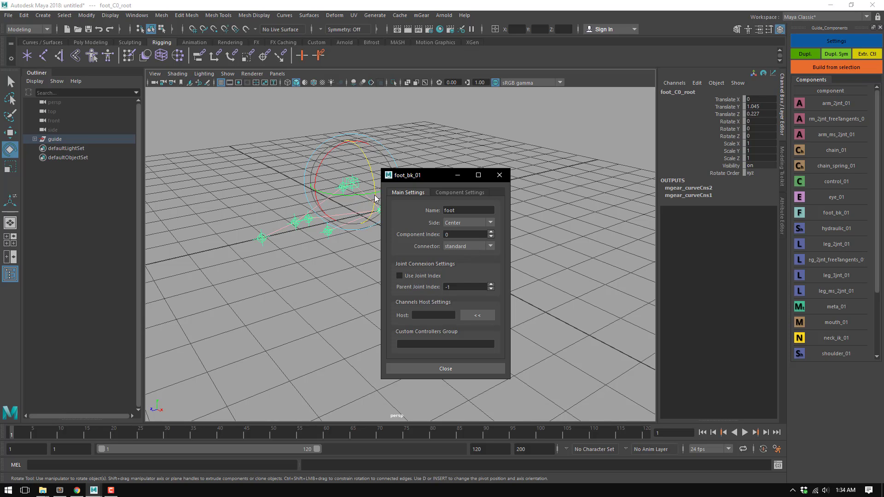
click(469, 247)
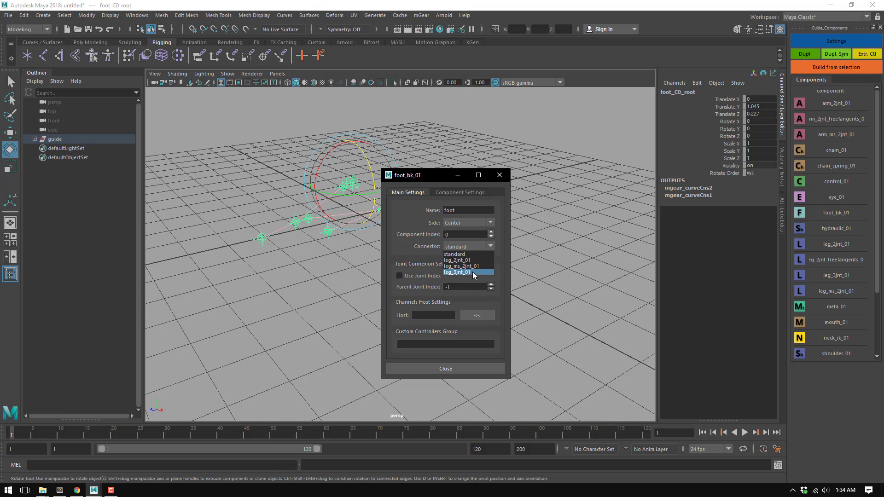
click(500, 181)
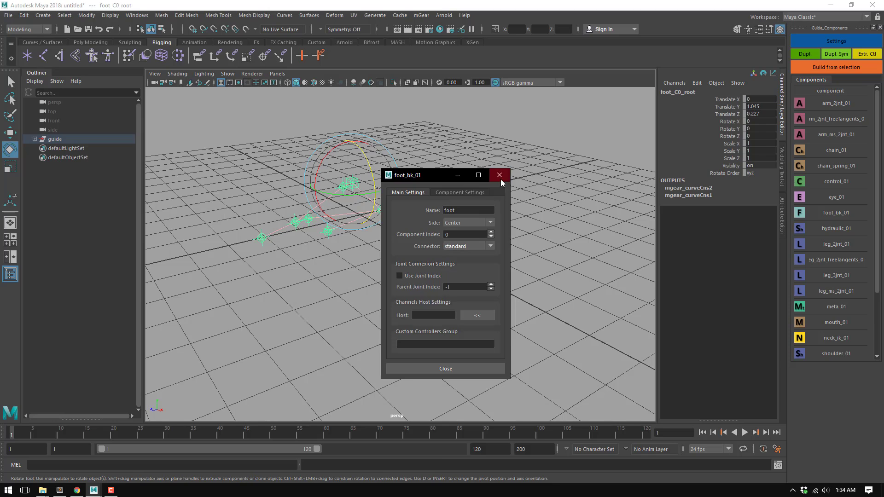
click(500, 176)
Delete the existing foot guide and add a new leg_2jnt_01 guide component with its default settings
click(54, 139)
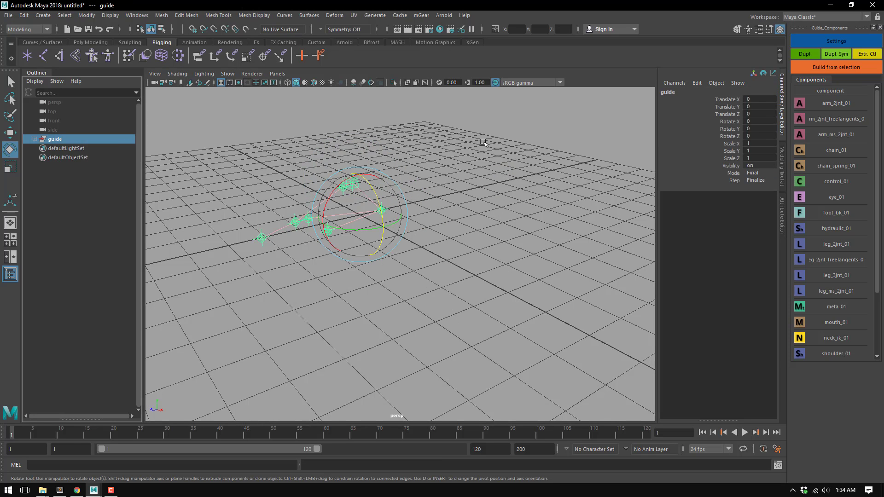
key(Delete)
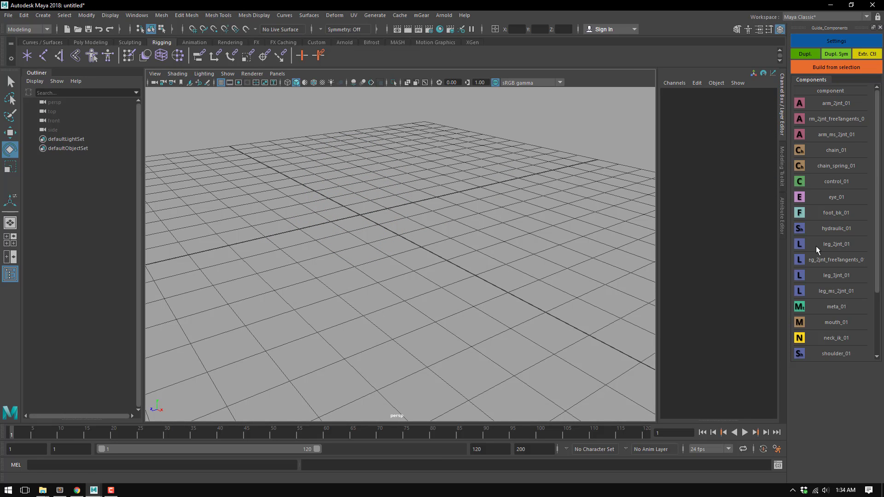
double_click(804, 247)
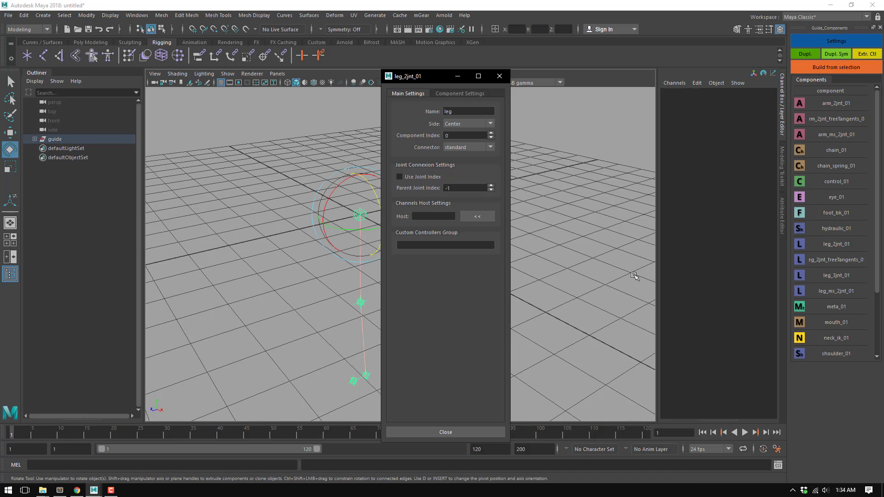
click(499, 76)
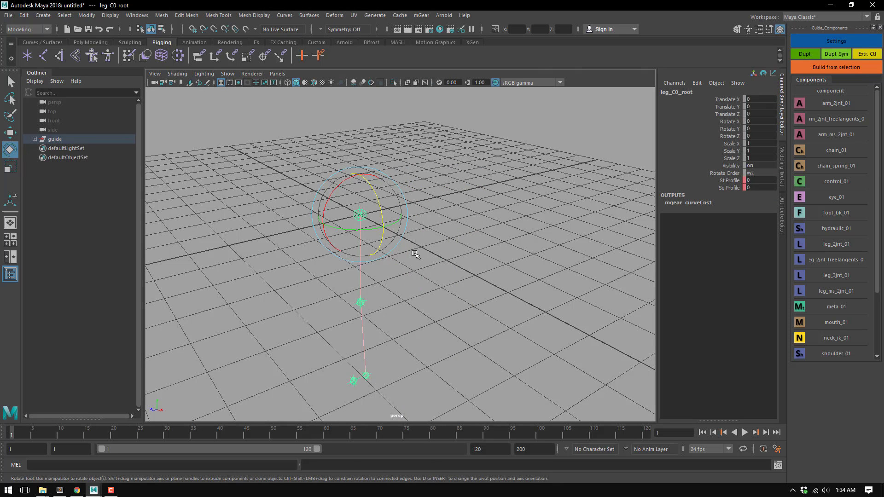
Move the leg guide's root up to about 6.63 on Y and 0.06 on Z, so the ankle sits just above the grid
scroll(419, 249, down, 3)
key(w)
drag(374, 204, 377, 165)
click(376, 215)
mouse_move(376, 215)
alt+mouse_down()
mouse_move(419, 275)
mouse_move(419, 234)
mouse_move(392, 216)
alt+mouse_up()
click(354, 179)
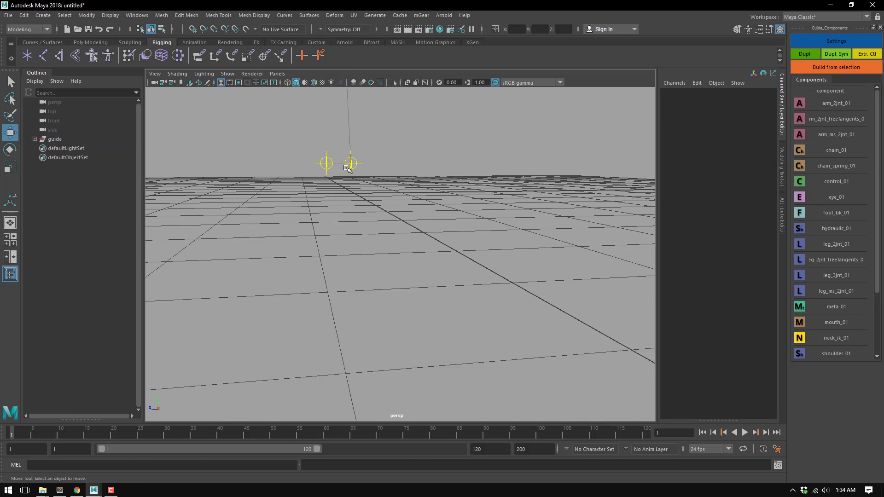
Add a foot_bk_01 component under the leg guide's ankle with 3 joints in the Z direction
click(346, 167)
alt+drag(405, 143, 413, 169)
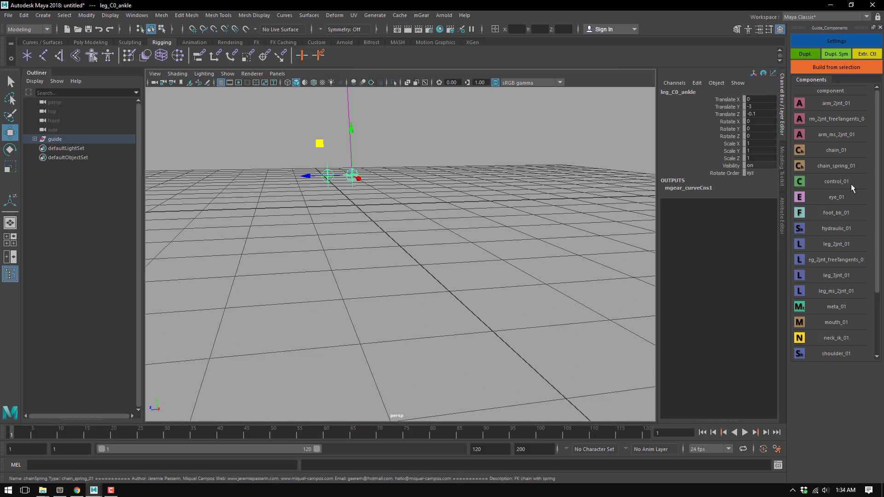
click(800, 212)
click(465, 238)
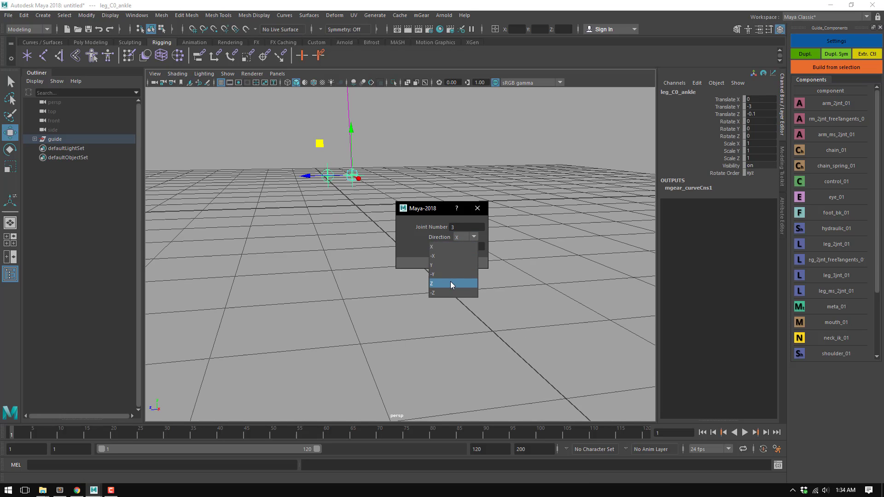
click(451, 283)
click(443, 263)
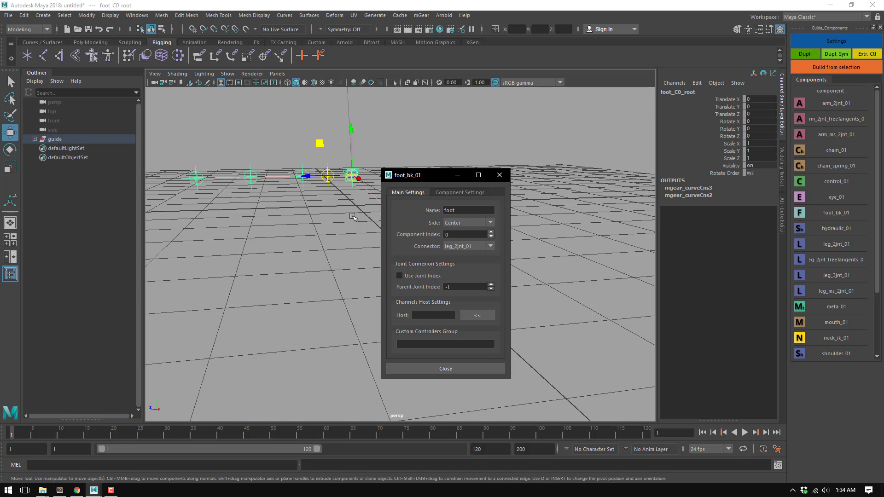
Review the foot component's roll control option and its Connector setting, then close the settings
click(449, 194)
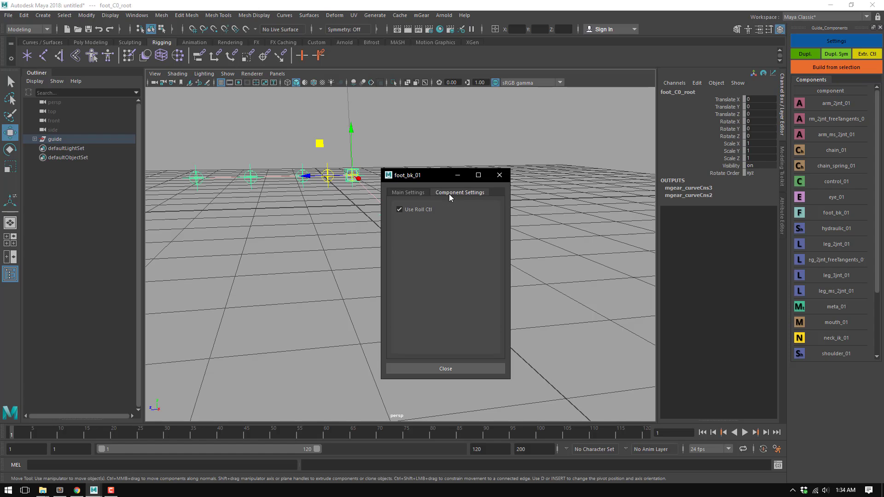
click(414, 191)
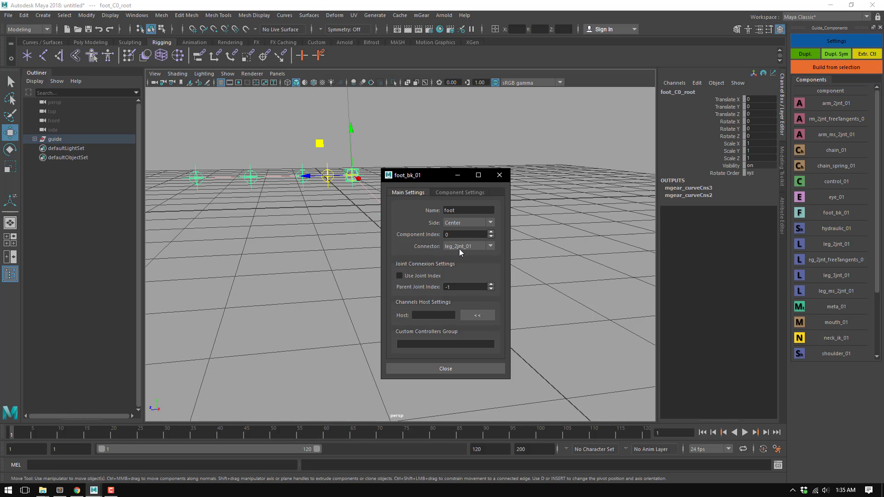
drag(424, 175, 490, 126)
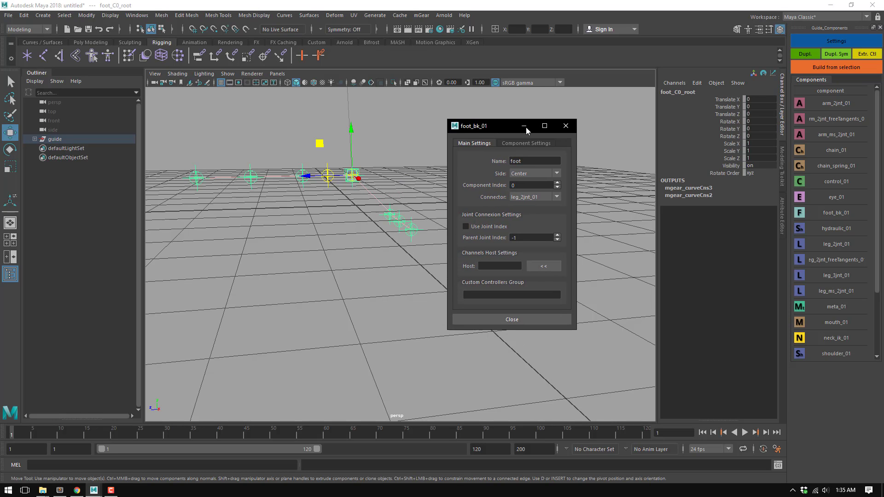
click(562, 129)
Select the foot guide's tip, heel and side pivot locators together and set their absolute Y position to 0
alt+drag(330, 172, 333, 181)
click(309, 176)
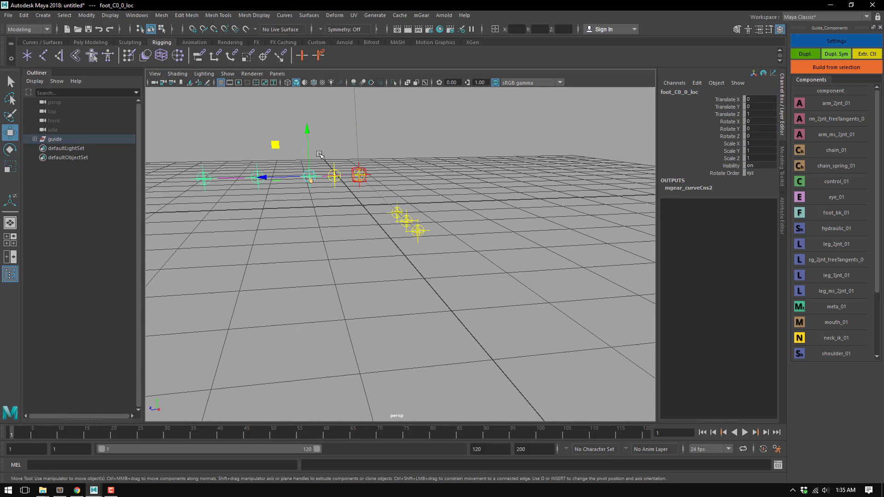
click(202, 179)
alt+drag(393, 209, 442, 252)
alt+drag(489, 280, 499, 259)
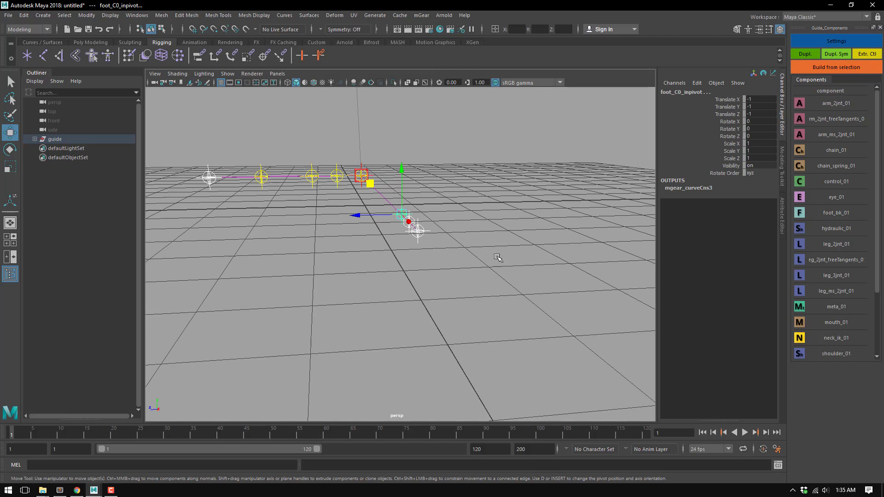
click(540, 29)
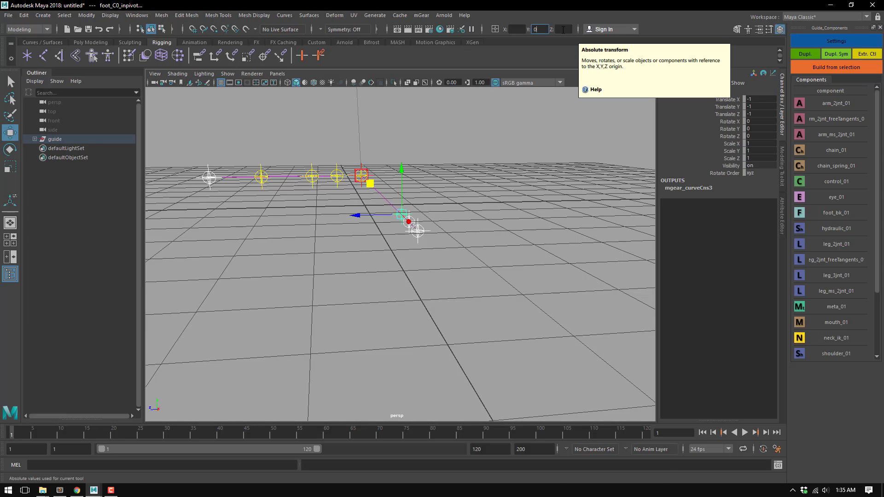
text(0)
key(Return)
key(q)
alt+drag(356, 209, 402, 215)
alt+drag(498, 261, 380, 228)
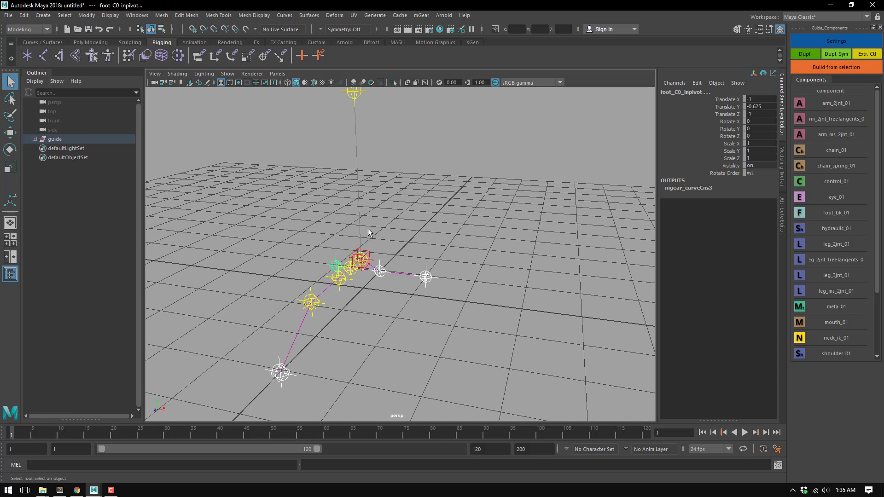
Select the whole guide and build the combined leg and foot rig from it
alt+drag(368, 228, 319, 223)
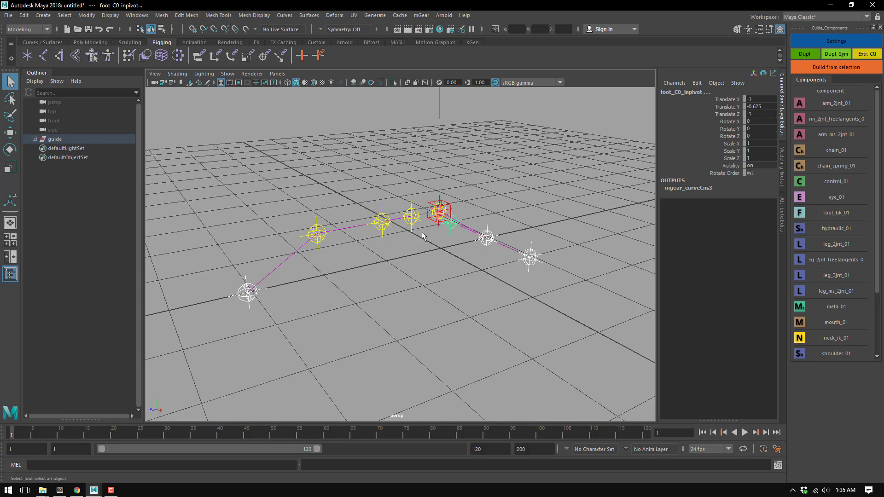
alt+middle_drag(422, 234, 375, 235)
scroll(375, 235, down, 4)
alt+drag(364, 248, 398, 250)
click(83, 139)
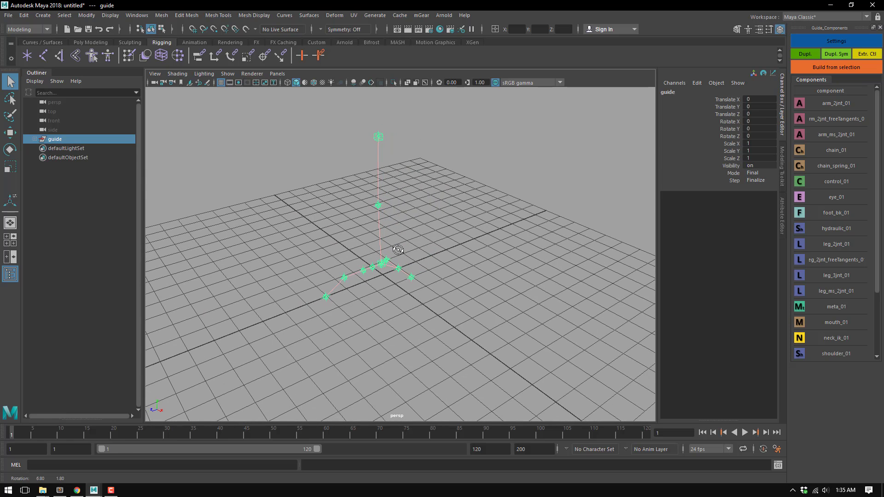
click(378, 137)
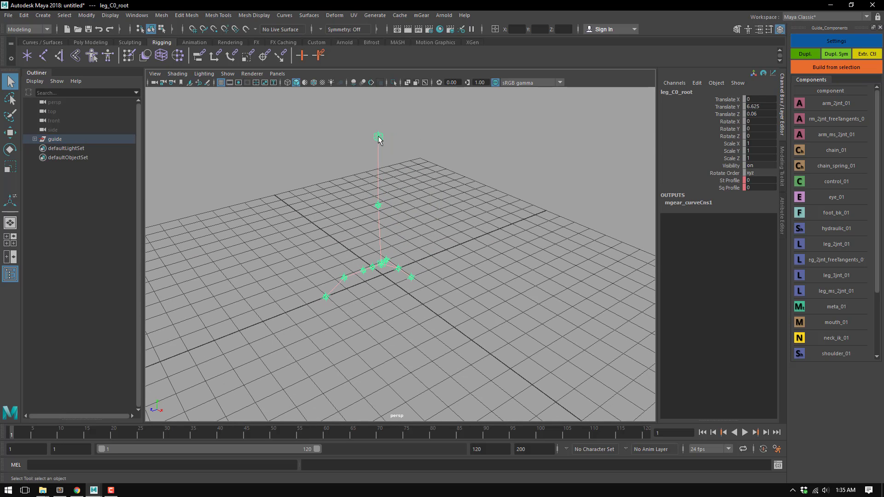
click(92, 139)
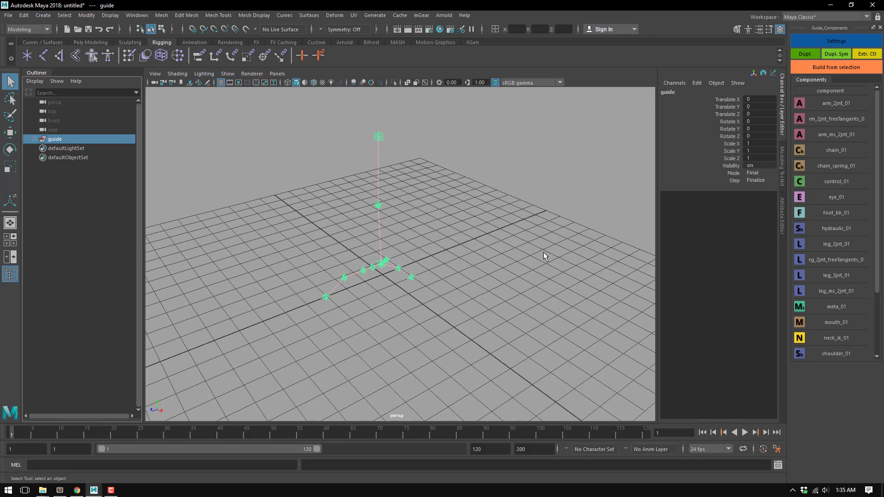
Test the connected foot by rotating its roll control to about -48 on Z so the heel lifts and the leg bends
click(389, 287)
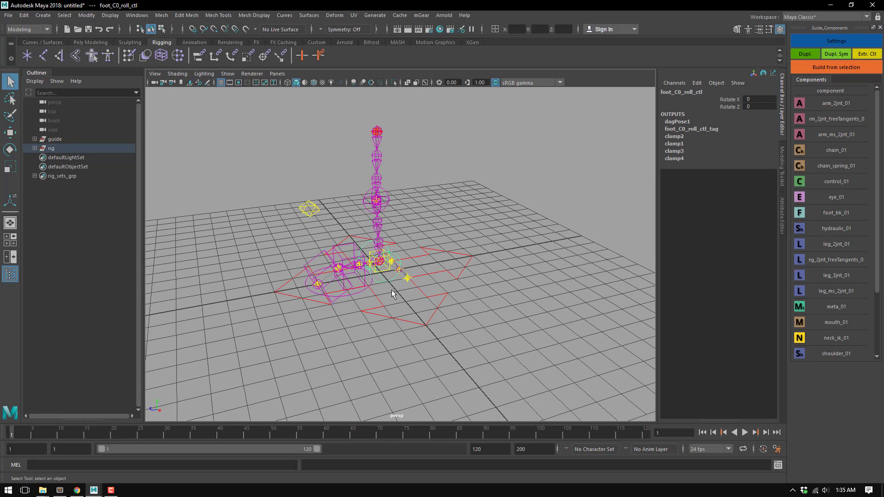
scroll(390, 286, up, 5)
alt+middle_drag(383, 280, 419, 258)
alt+drag(419, 258, 413, 253)
key(e)
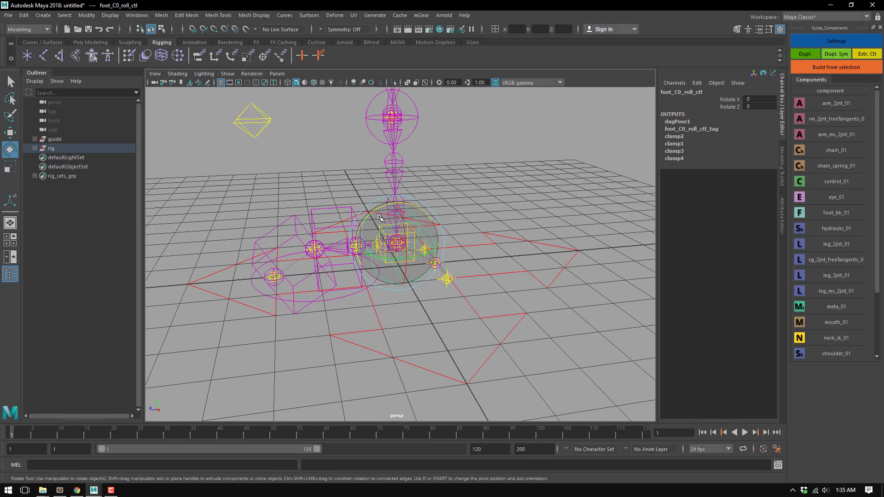
drag(381, 207, 347, 177)
alt+middle_drag(346, 176, 431, 392)
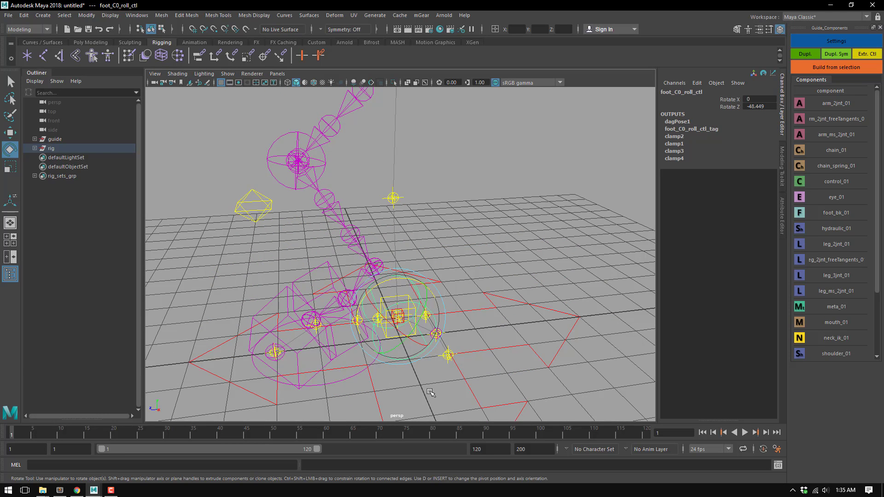
Select the global control to examine the leg and foot attributes it hosts
key(q)
click(503, 349)
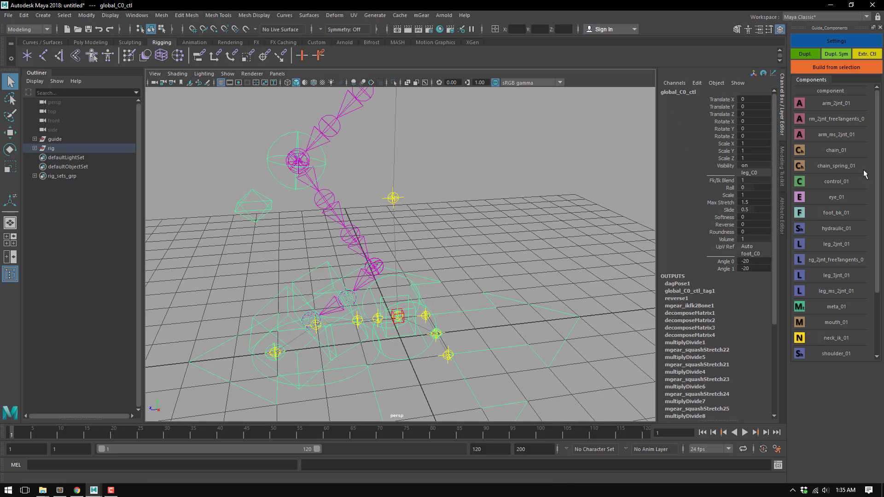
Set the leg's Fk/Ik Blend to 0 and rotate the lower-leg FK control so the knee bends backward
click(722, 180)
middle_drag(525, 243, 239, 243)
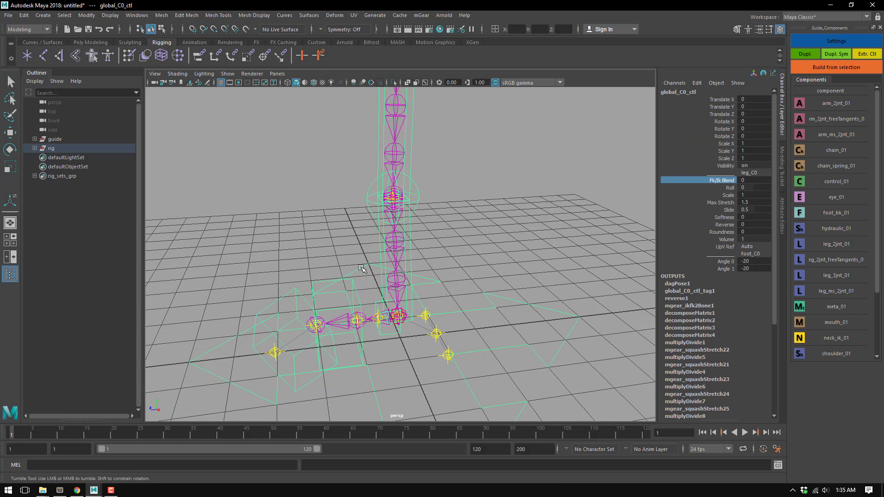
click(398, 233)
key(e)
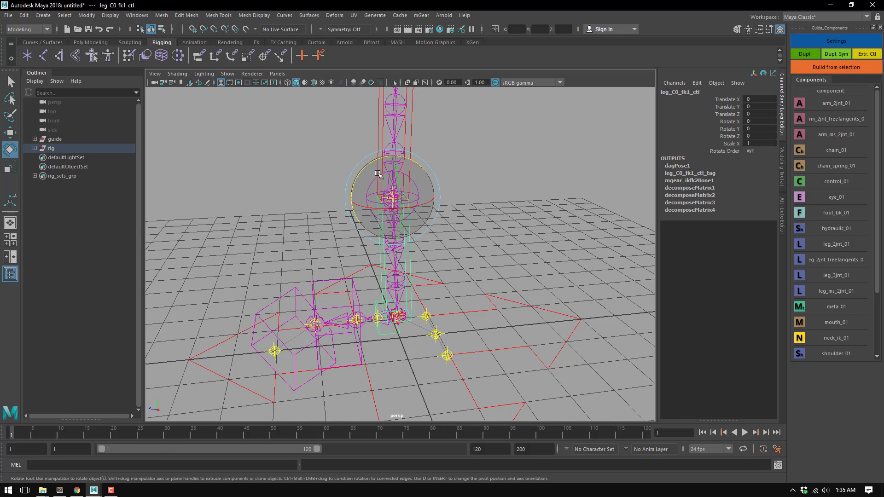
drag(379, 175, 338, 188)
key(q)
Try rotating the foot's first FK control about -22 on Z, and undo the rotation
click(466, 334)
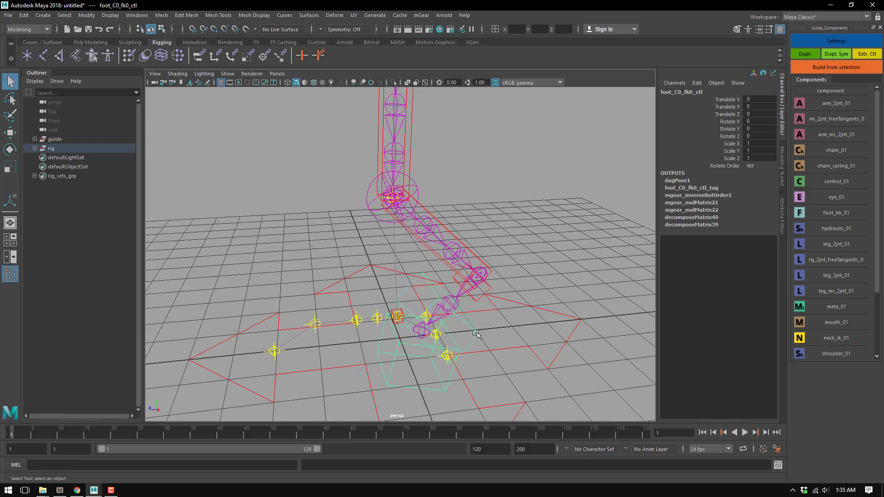
key(e)
mouse_move(446, 263)
mouse_down()
mouse_move(427, 274)
mouse_move(440, 270)
mouse_up()
key(ctrl+z)
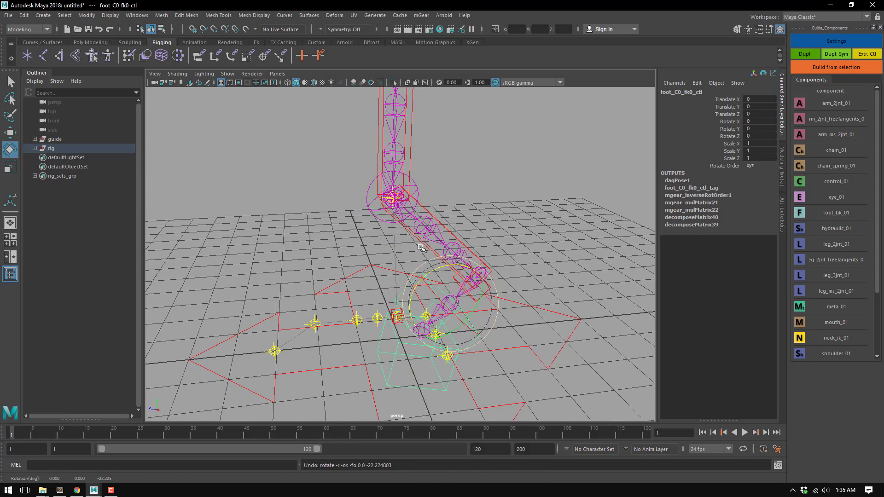
alt+right_drag(422, 249, 359, 267)
alt+drag(359, 268, 362, 305)
alt+right_drag(361, 306, 415, 317)
alt+drag(415, 318, 382, 369)
alt+middle_drag(383, 369, 357, 345)
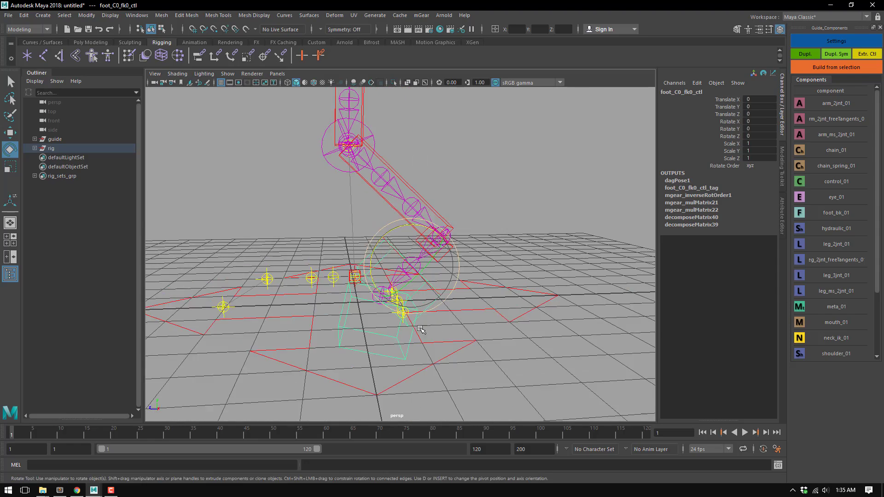
alt+drag(357, 344, 379, 347)
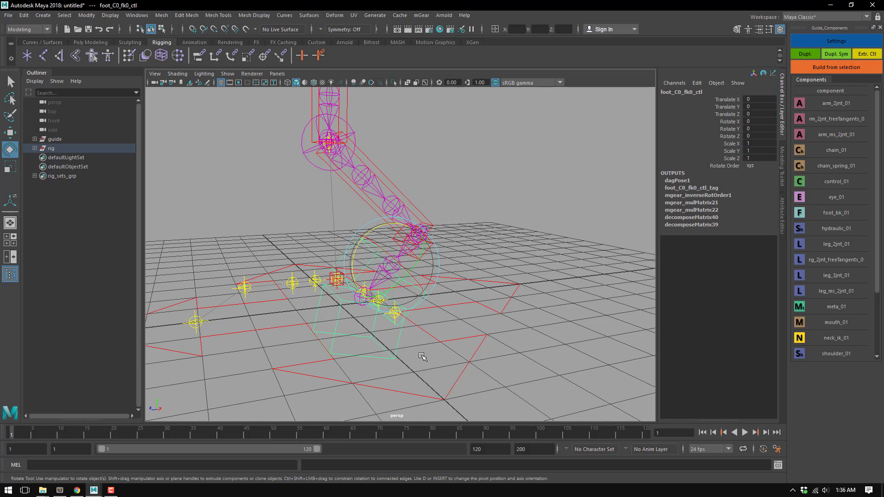
Test the ankle FK control leg_C0_fk2_ctl by rotating it on Z to about -63 and back to about 11
click(415, 262)
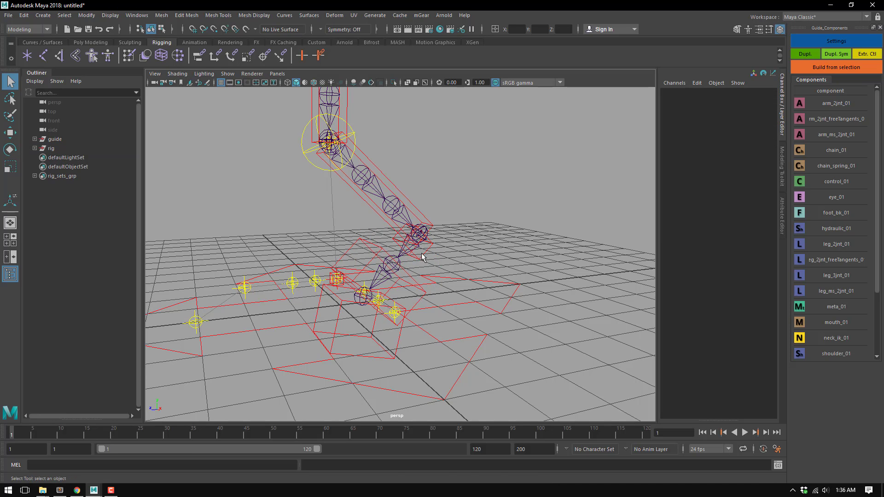
click(397, 205)
drag(389, 212, 366, 300)
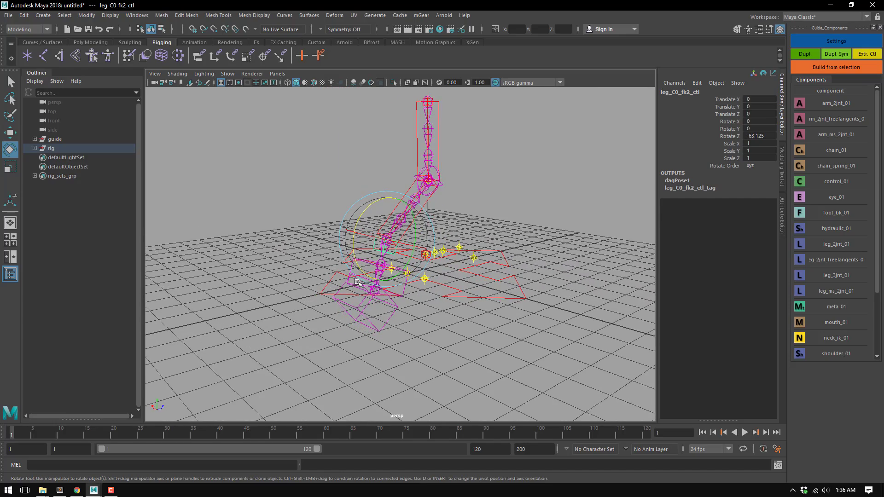
scroll(380, 274, up, 2)
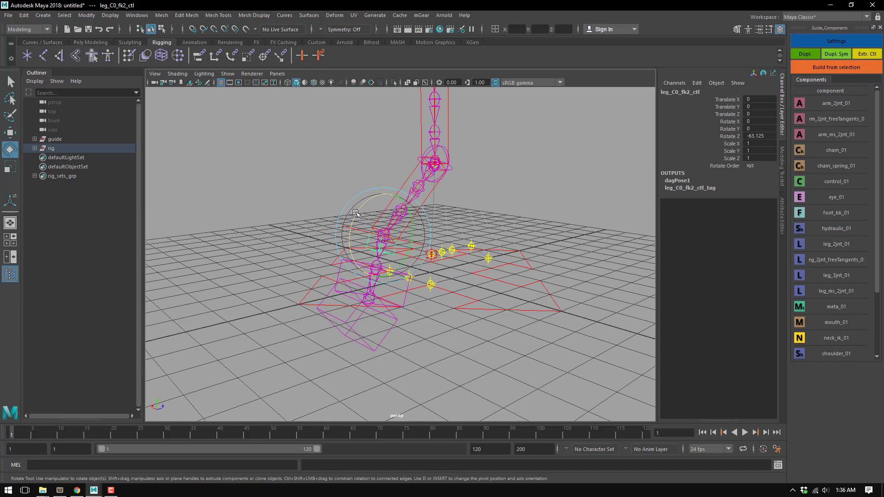
drag(352, 216, 465, 341)
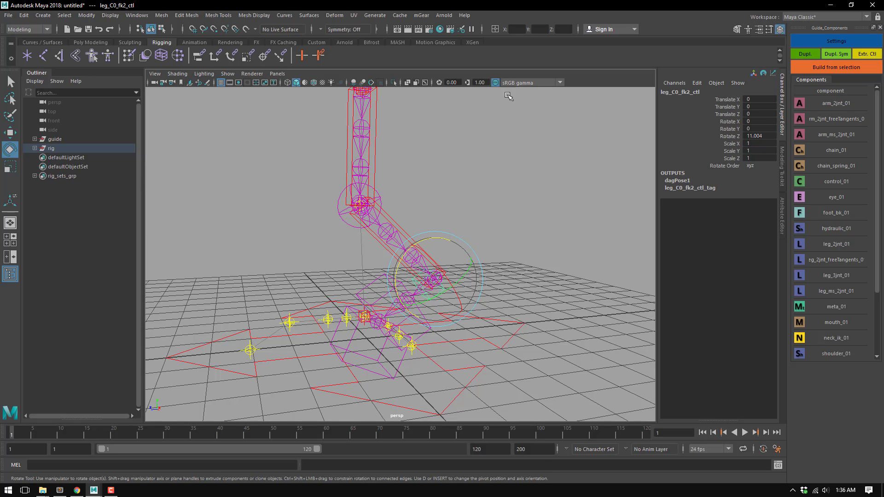
Delete the whole built rig while keeping the leg and foot guide
alt+drag(508, 95, 300, 194)
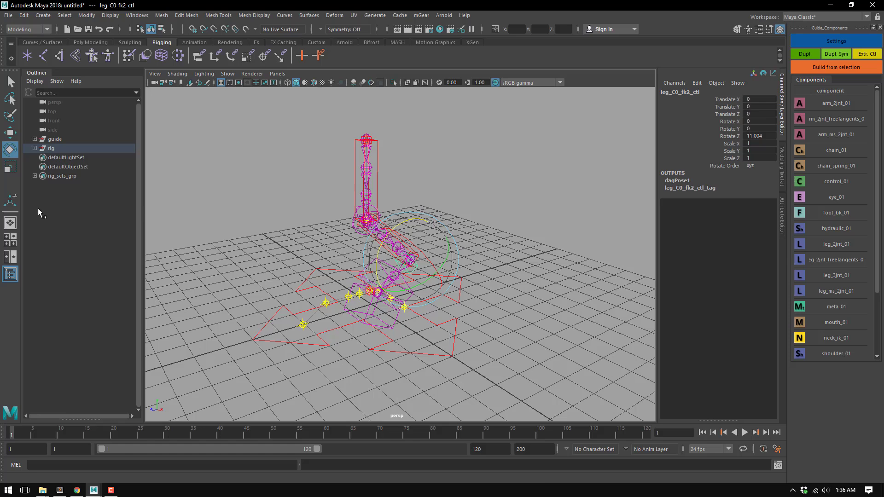
click(52, 151)
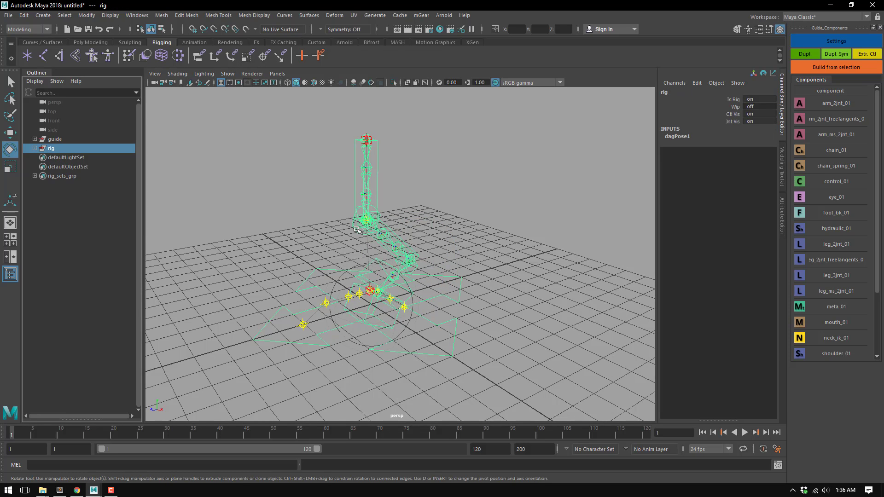
key(Delete)
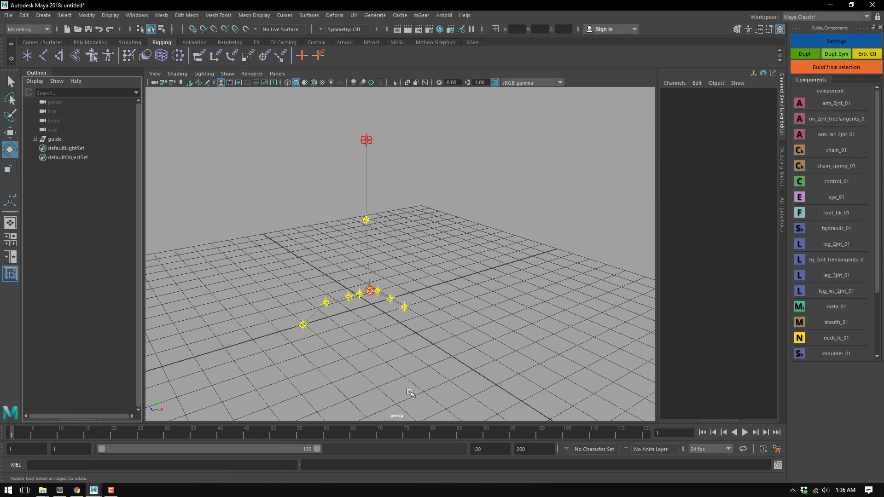
Select the foot guide's root, choose another Connector type in its foot_bk_01 settings, and close the settings
click(370, 304)
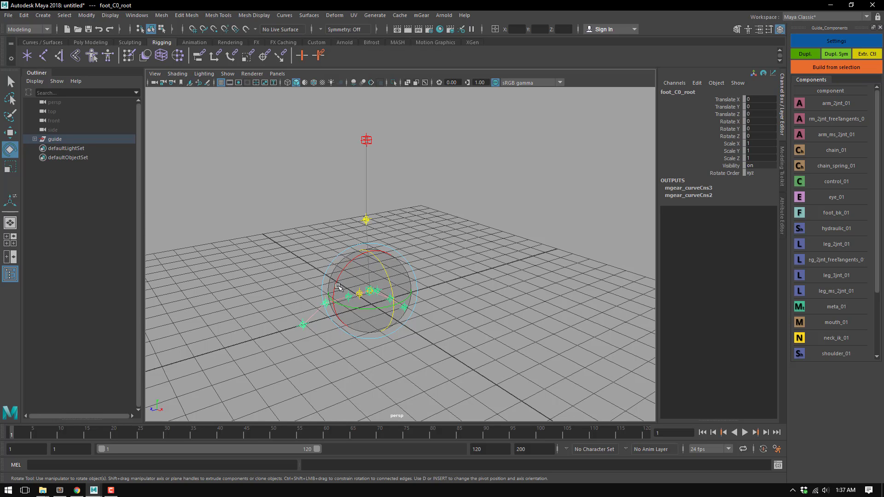
alt+middle_drag(402, 291, 374, 269)
scroll(374, 272, up, 2)
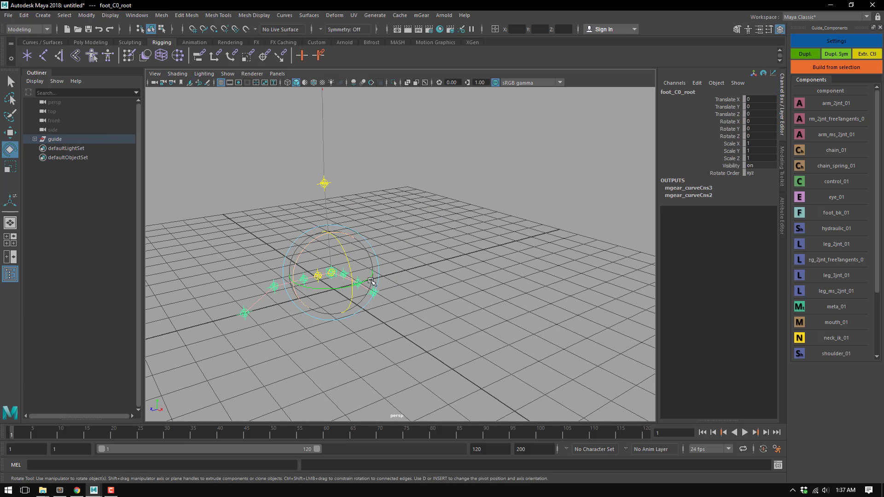
alt+drag(371, 301, 426, 307)
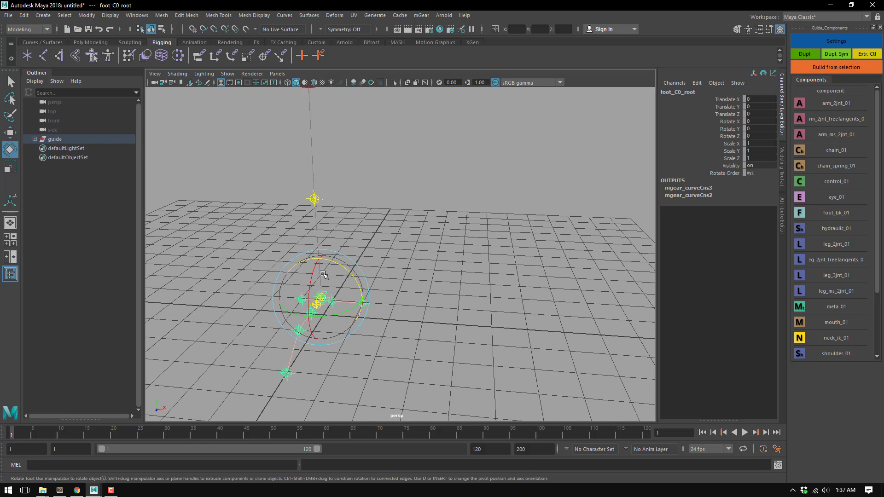
click(835, 42)
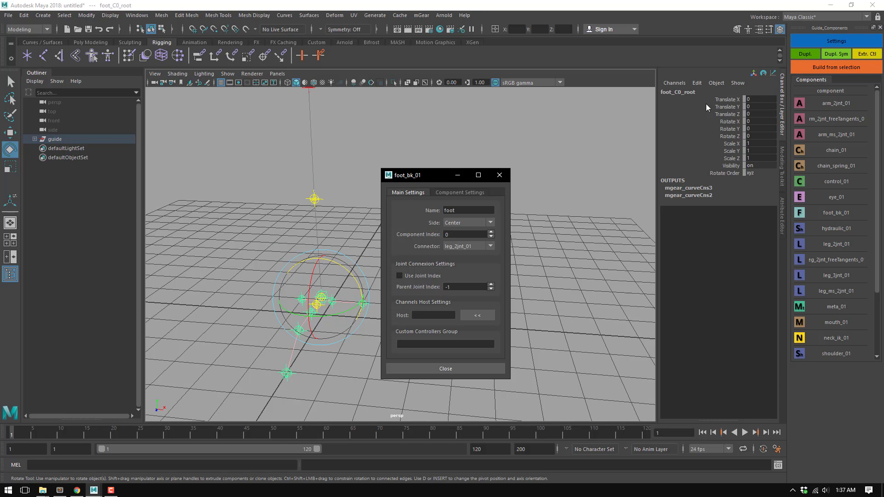
click(450, 247)
click(452, 258)
click(456, 368)
Select the whole guide and rebuild the leg and foot rig with the changed foot connector
click(395, 315)
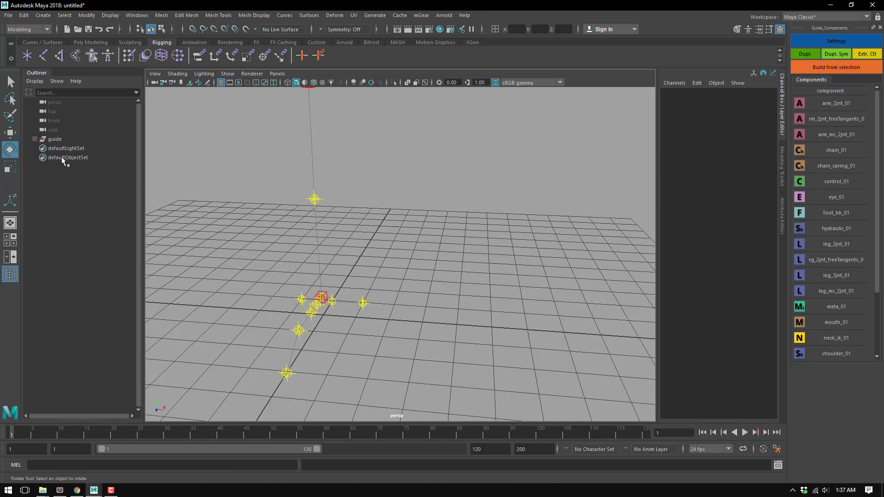
click(56, 139)
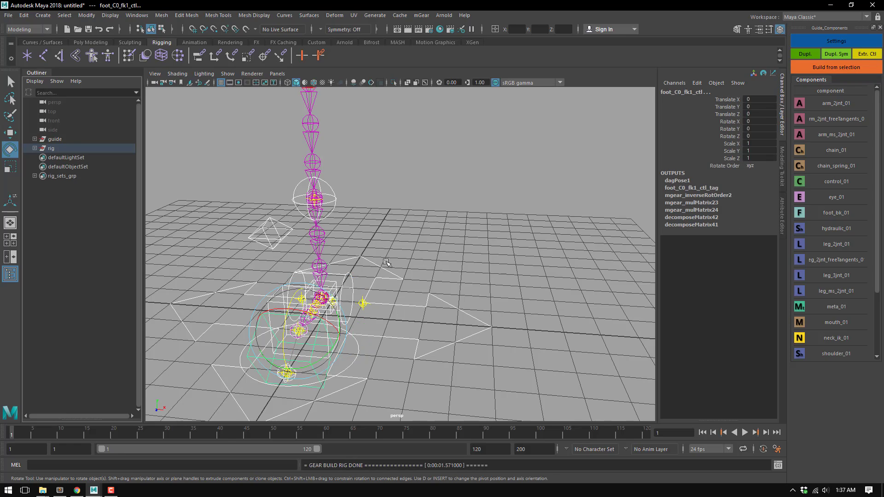
alt+drag(385, 261, 350, 258)
alt+right_drag(368, 222, 440, 208)
alt+middle_drag(440, 207, 459, 198)
alt+drag(460, 198, 391, 310)
alt+drag(395, 309, 387, 310)
Test the rebuilt rig by moving the leg's IK control to about -0.135, 1.146, -0.319
click(386, 304)
drag(348, 233, 434, 343)
key(q)
click(383, 287)
key(w)
scroll(365, 231, down, 5)
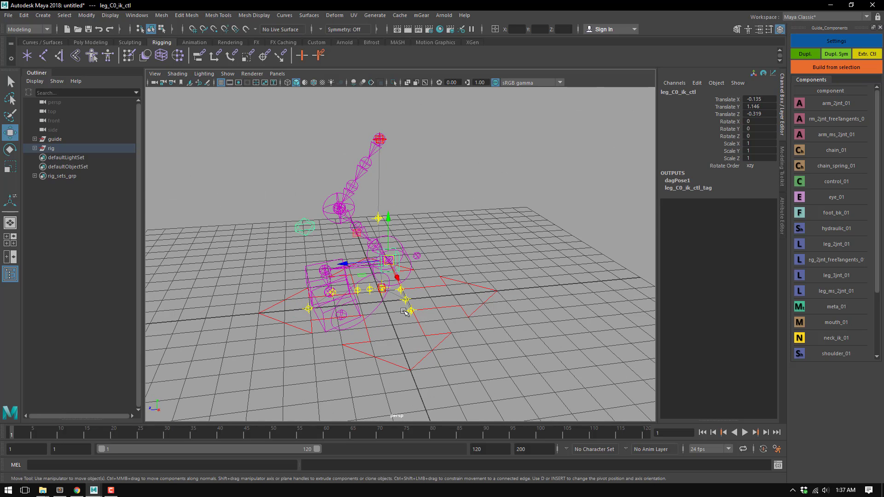
alt+drag(339, 310, 411, 307)
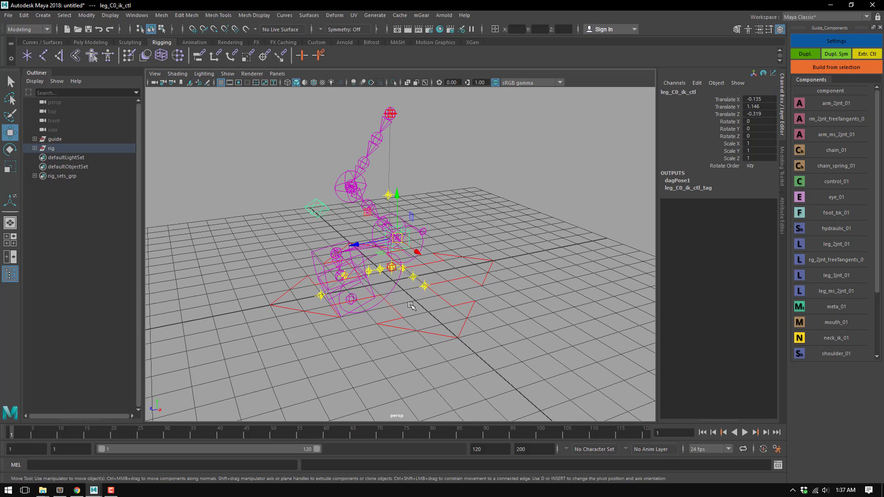